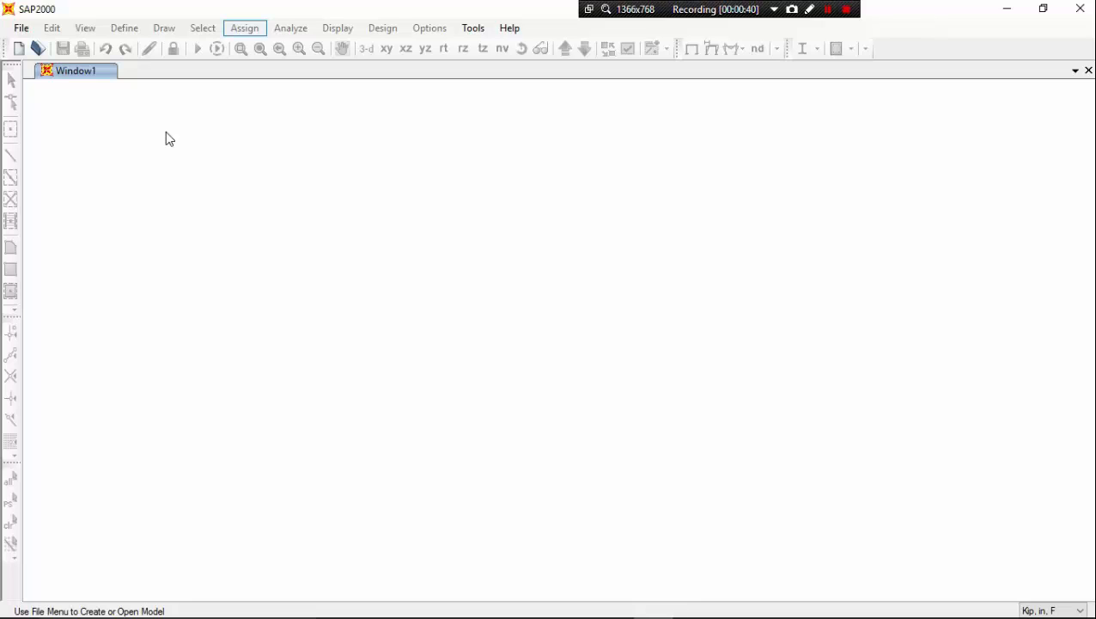
Create a new model in Kip, in, F from the Storage Structures template, using Water Tower Type 1 with its default dimensions
click(21, 28)
click(45, 49)
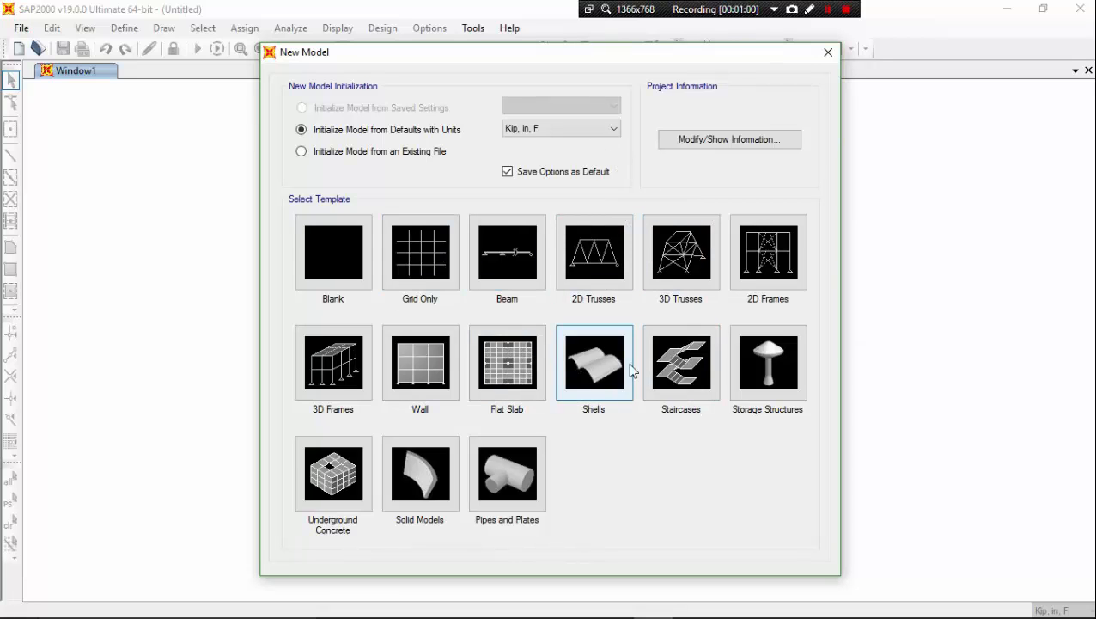
click(771, 366)
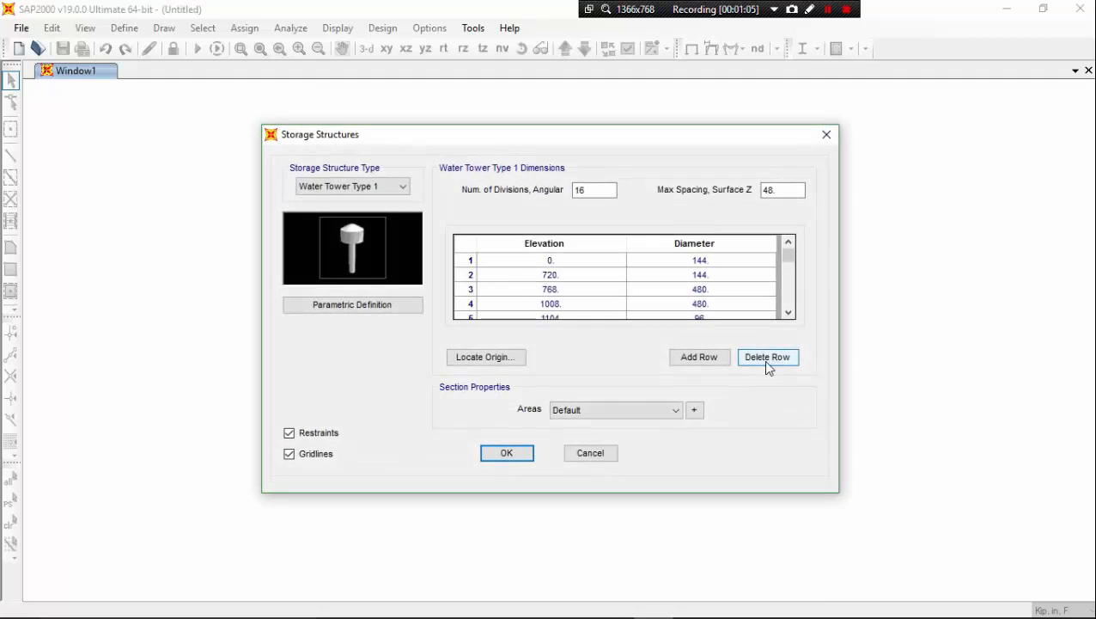
click(512, 454)
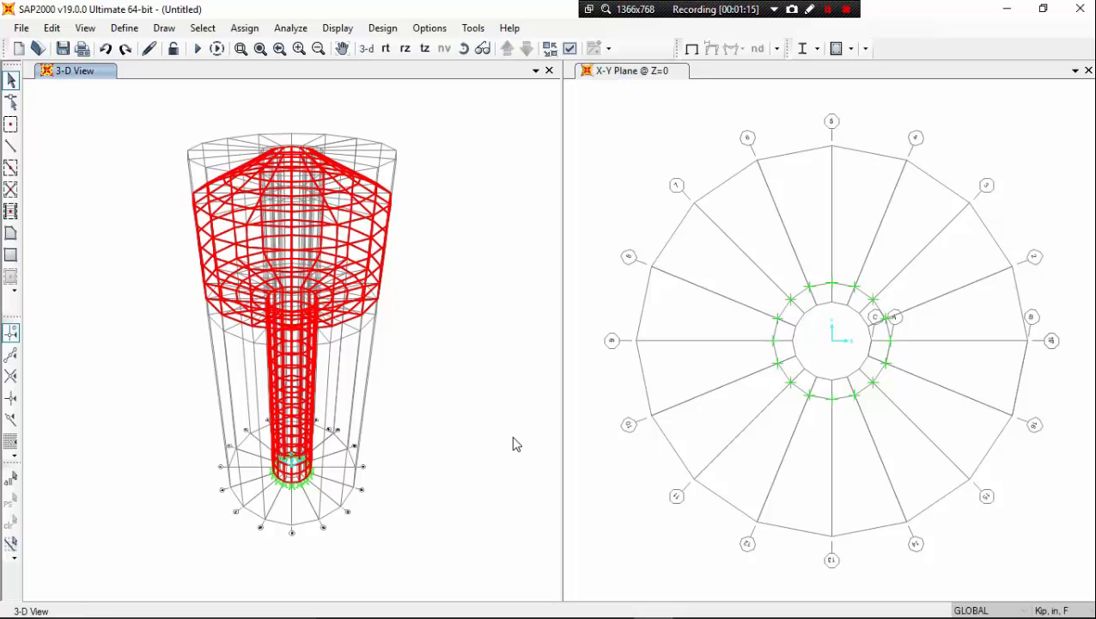
mouse_move(413, 316)
middle_down()
mouse_move(424, 320)
mouse_move(413, 335)
middle_up()
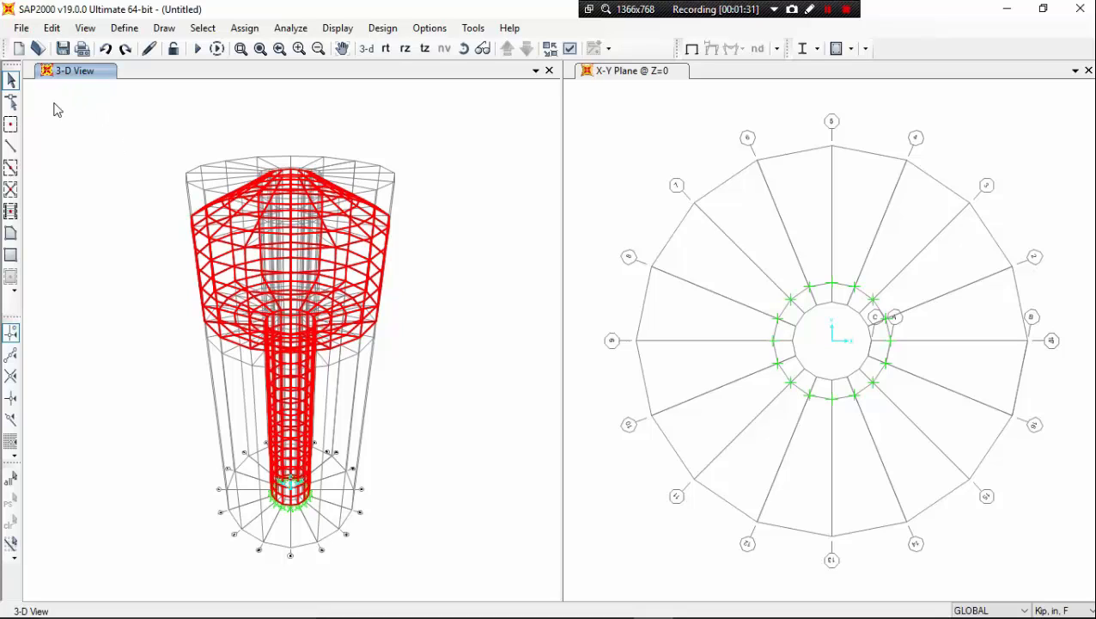
Draw two straight FSEC1 frame members in the X-Y plane at Z=0, along radial gridlines 8 and 7 from the outer to the innermost ring
click(11, 148)
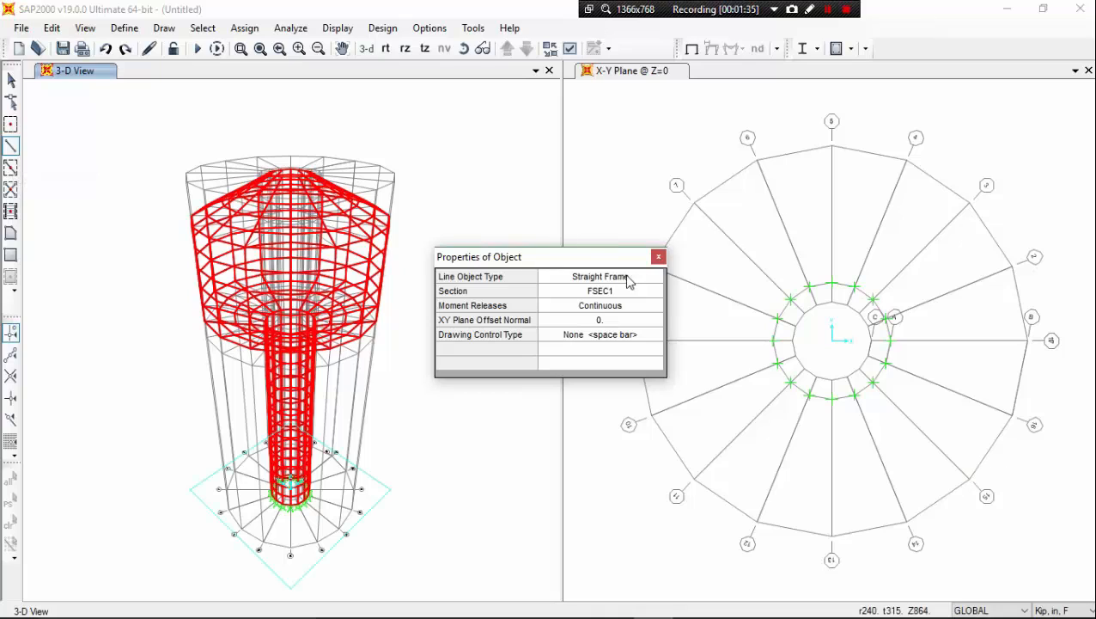
drag(600, 262, 472, 276)
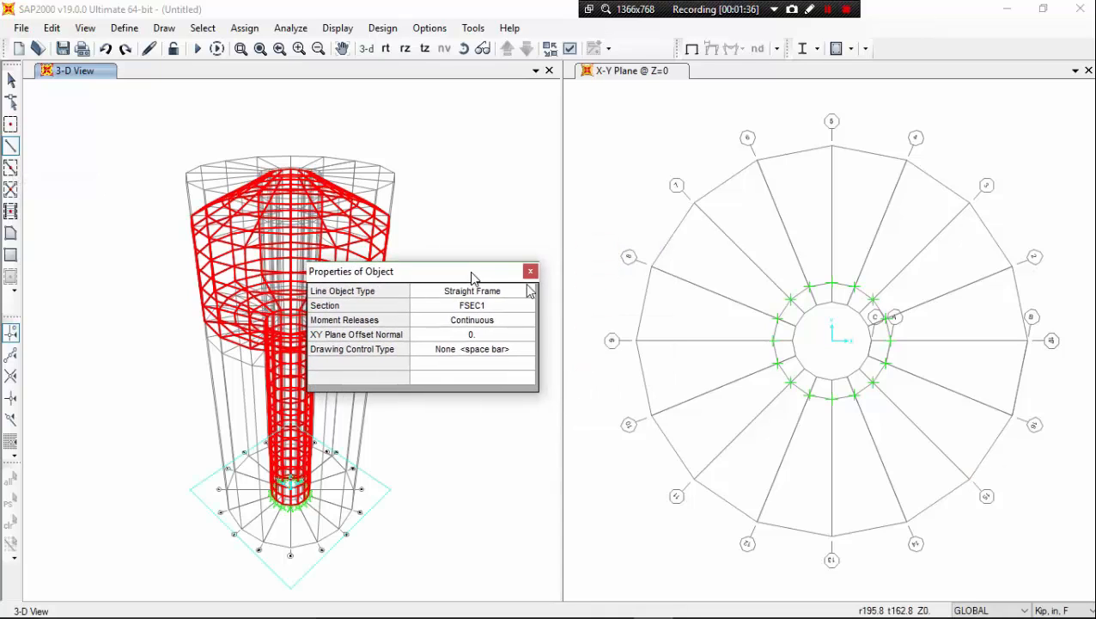
click(653, 267)
double_click(794, 325)
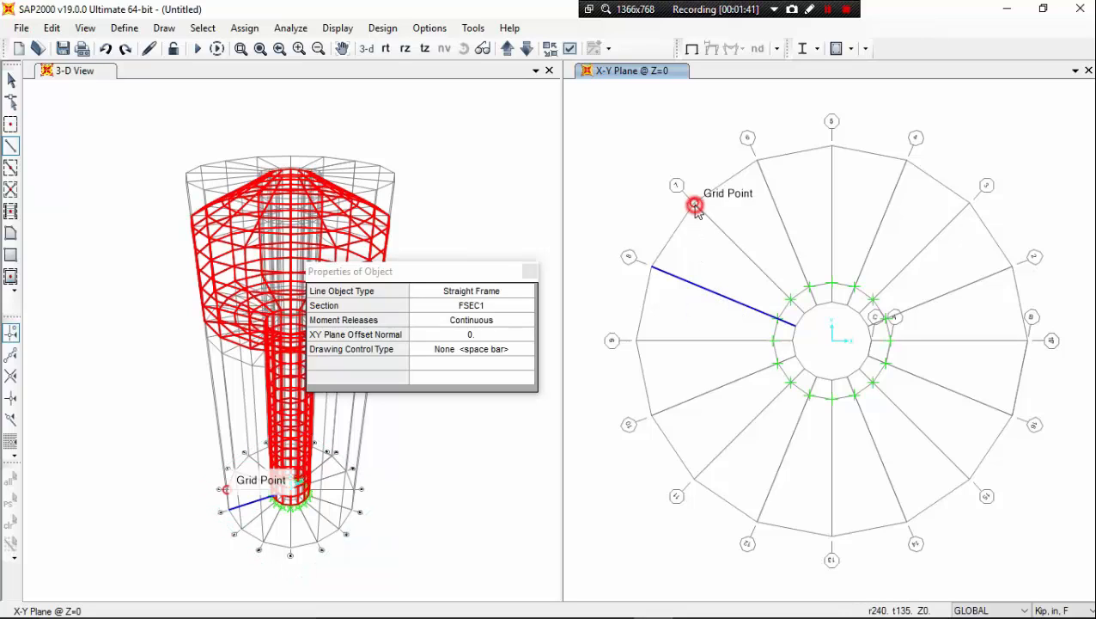
click(694, 204)
double_click(805, 314)
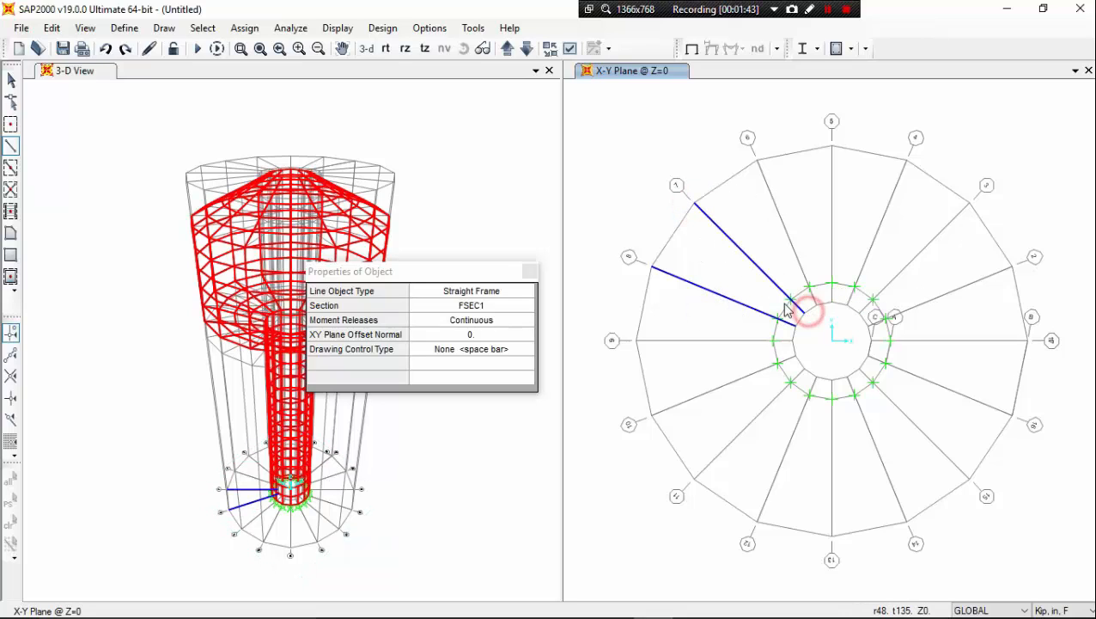
Quick-draw pinned FSEC1 X braces in the bays between radial gridlines 6 and 5 and between 5 and 4
click(11, 189)
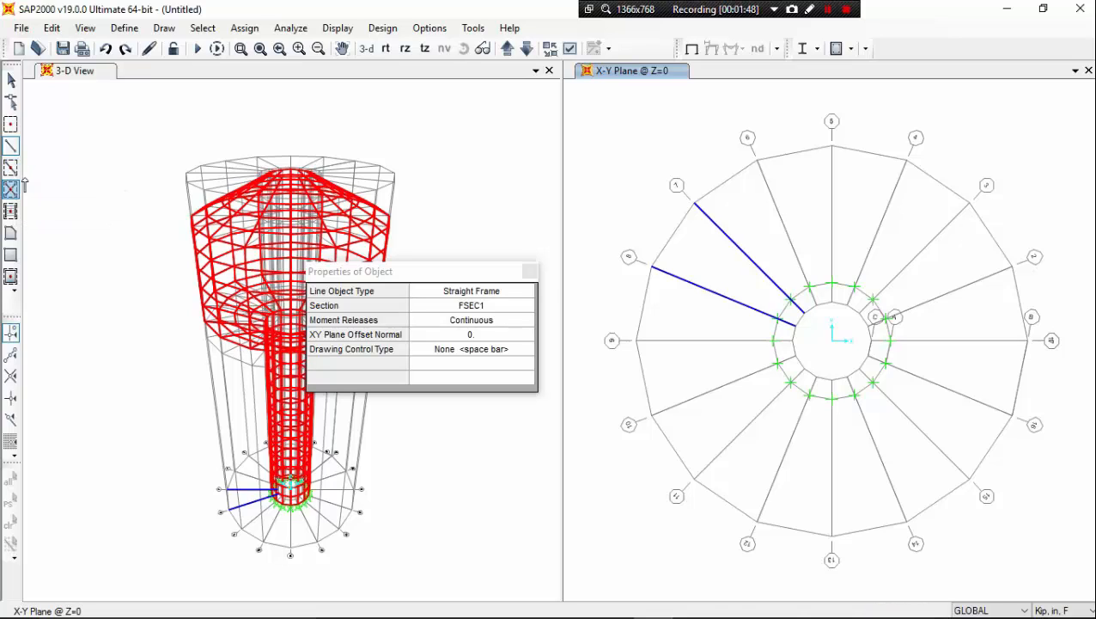
click(11, 189)
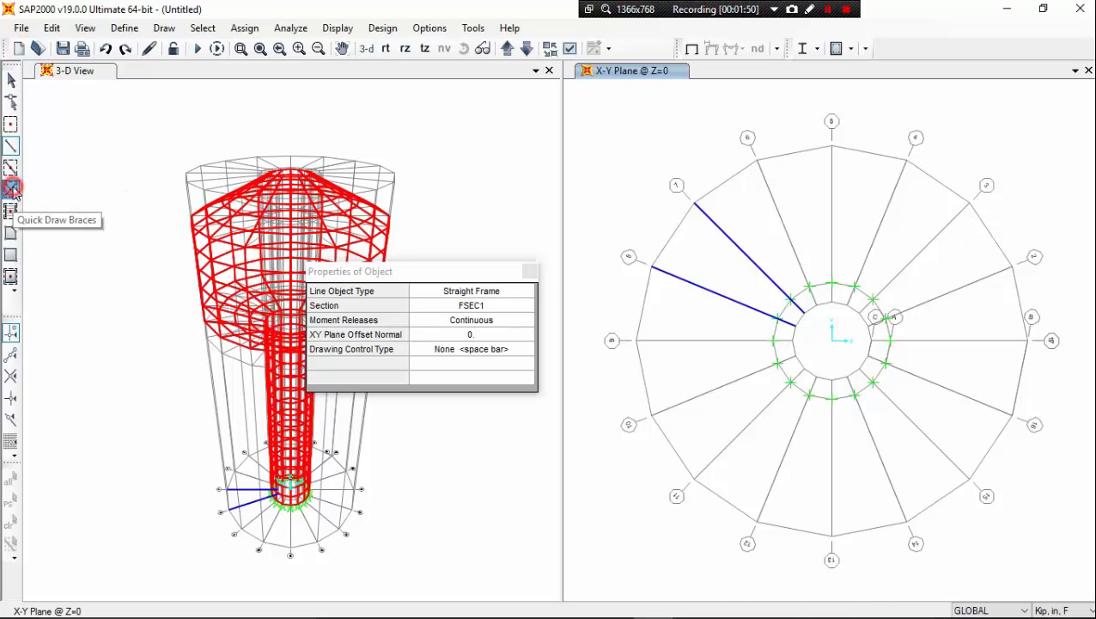
click(757, 161)
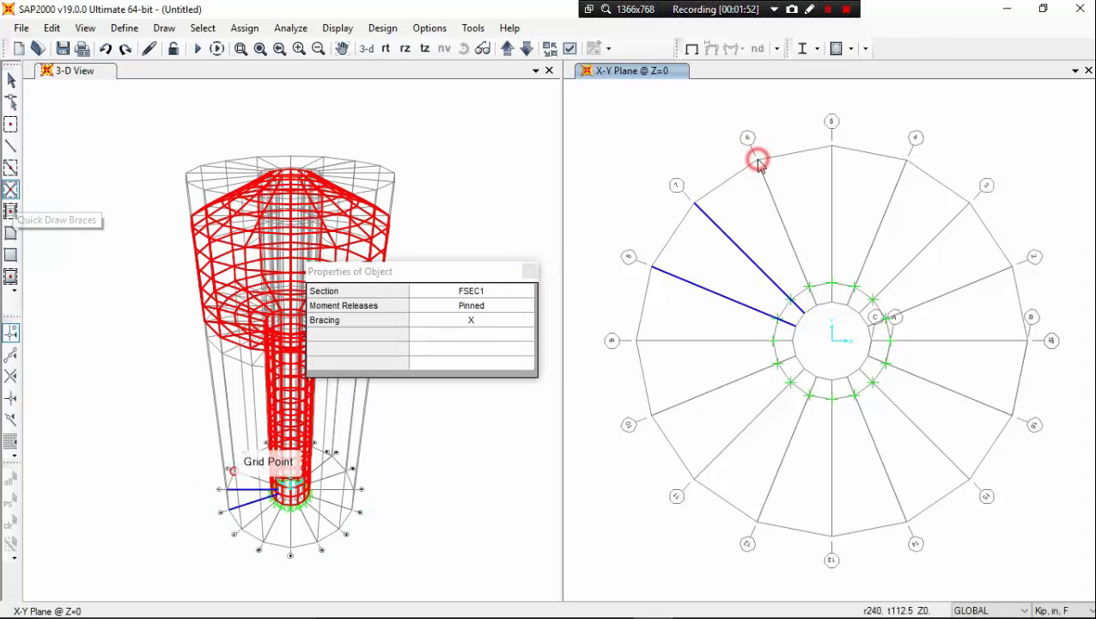
click(831, 148)
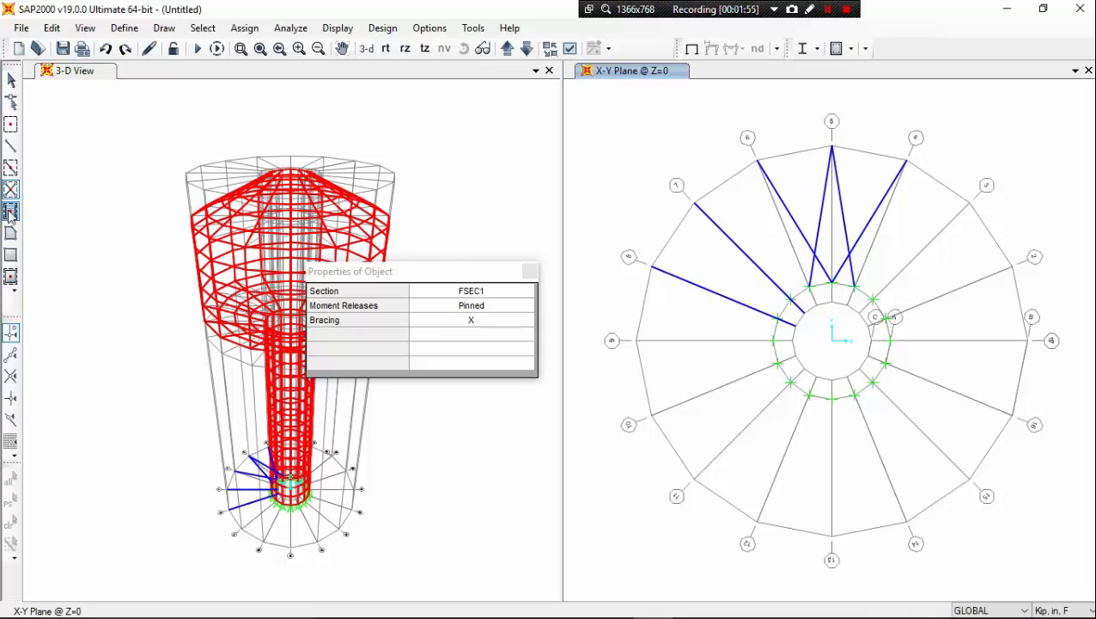
Quick-draw three pinned FSEC1 secondary beams in each bay between radial gridlines 8 and 11, then end the drawing command
click(636, 341)
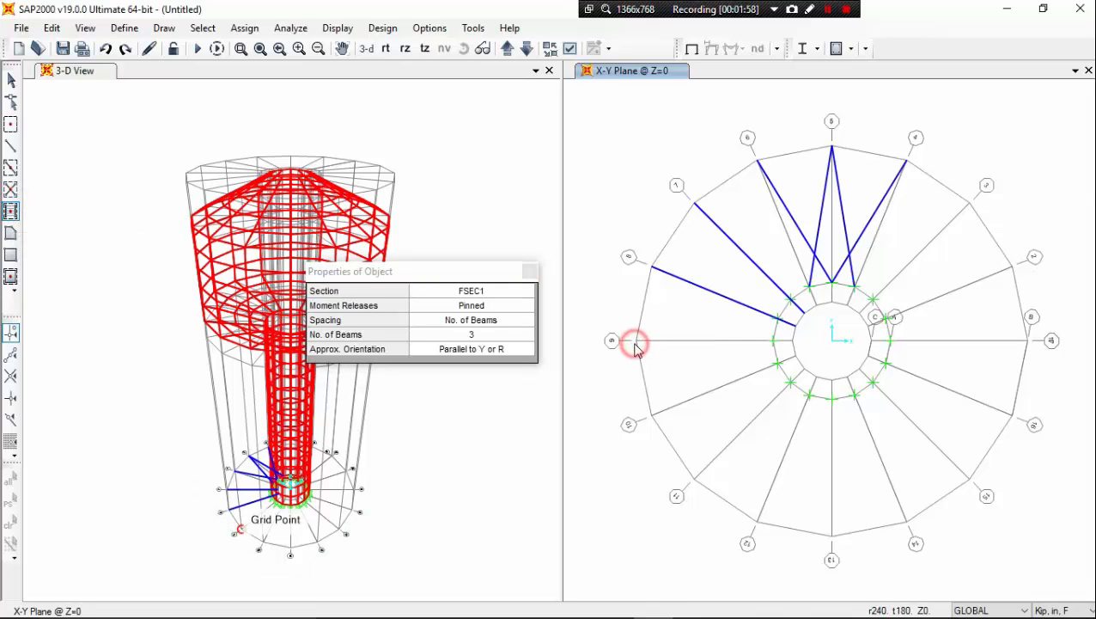
click(647, 411)
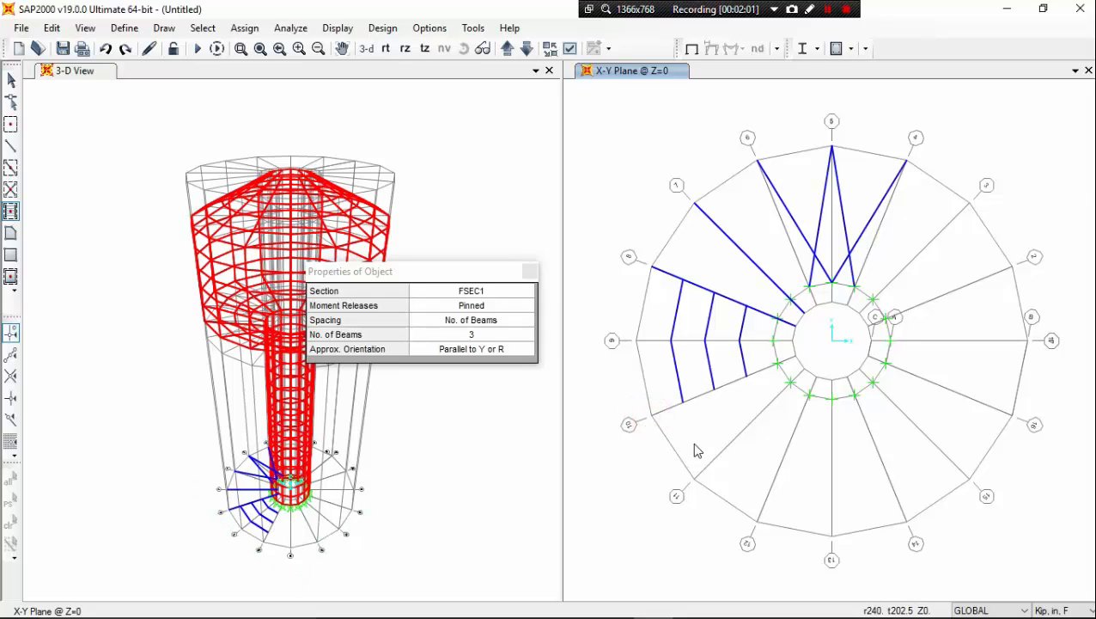
click(696, 479)
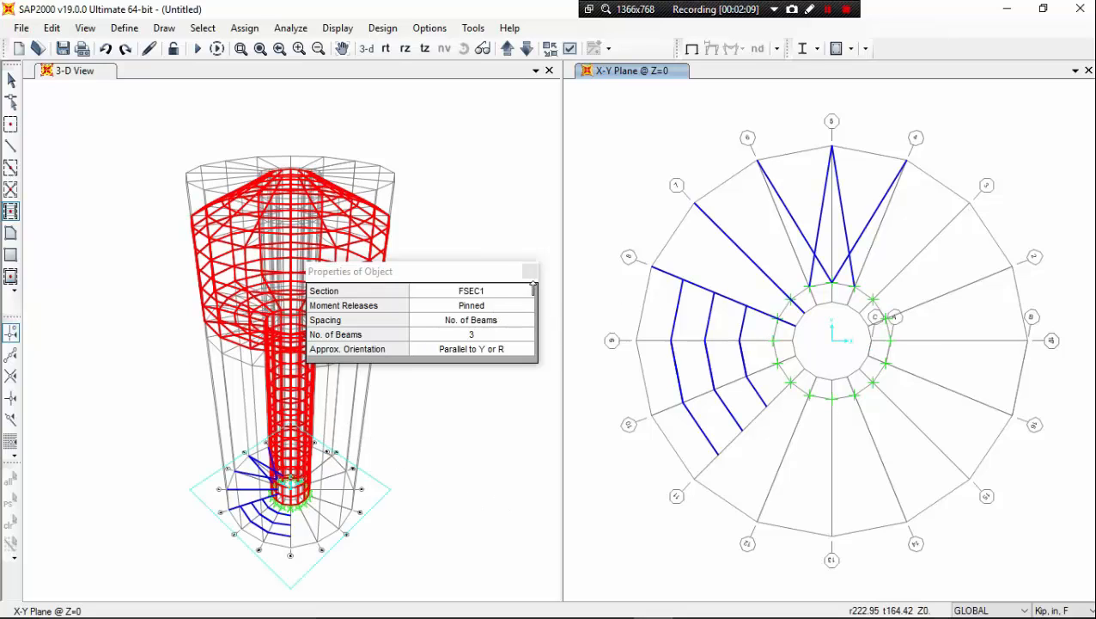
click(530, 271)
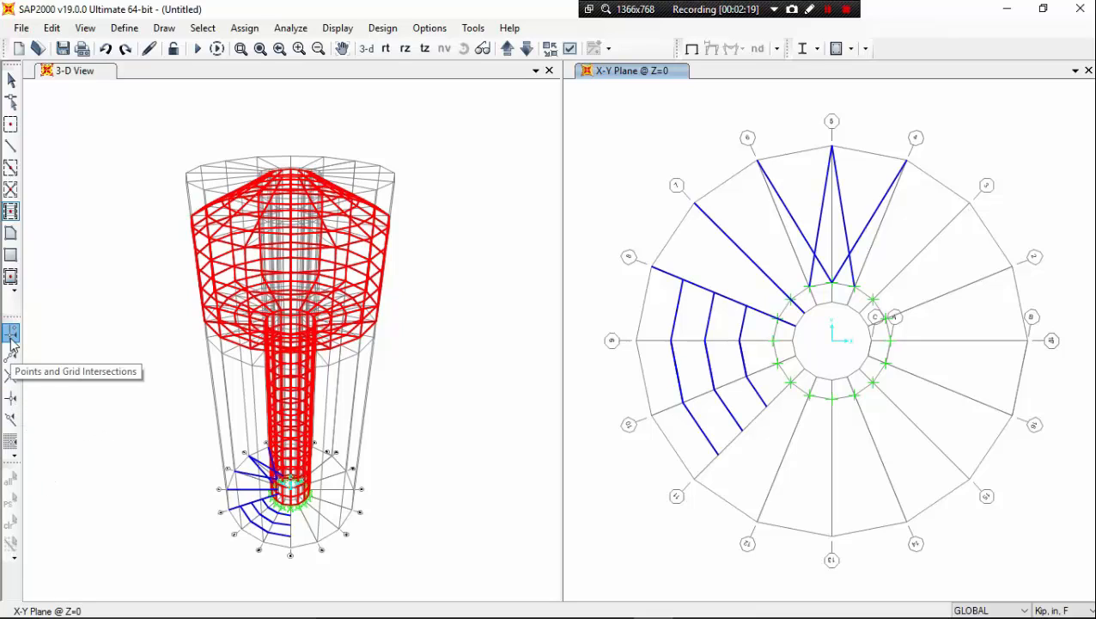
key(Escape)
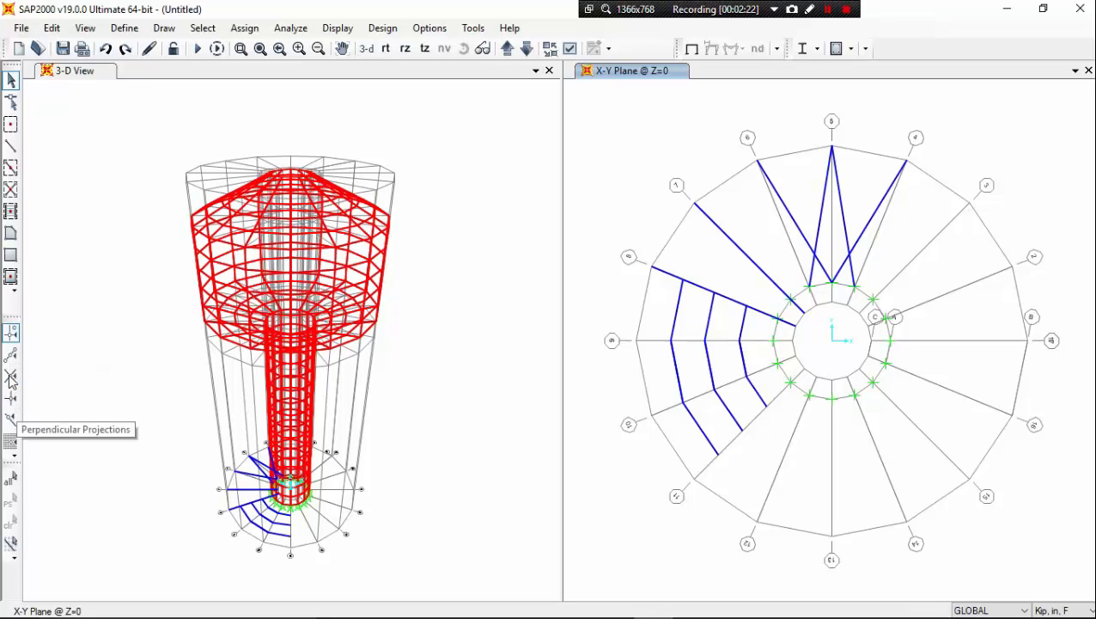
Turn snapping to intersections on and off again
click(10, 378)
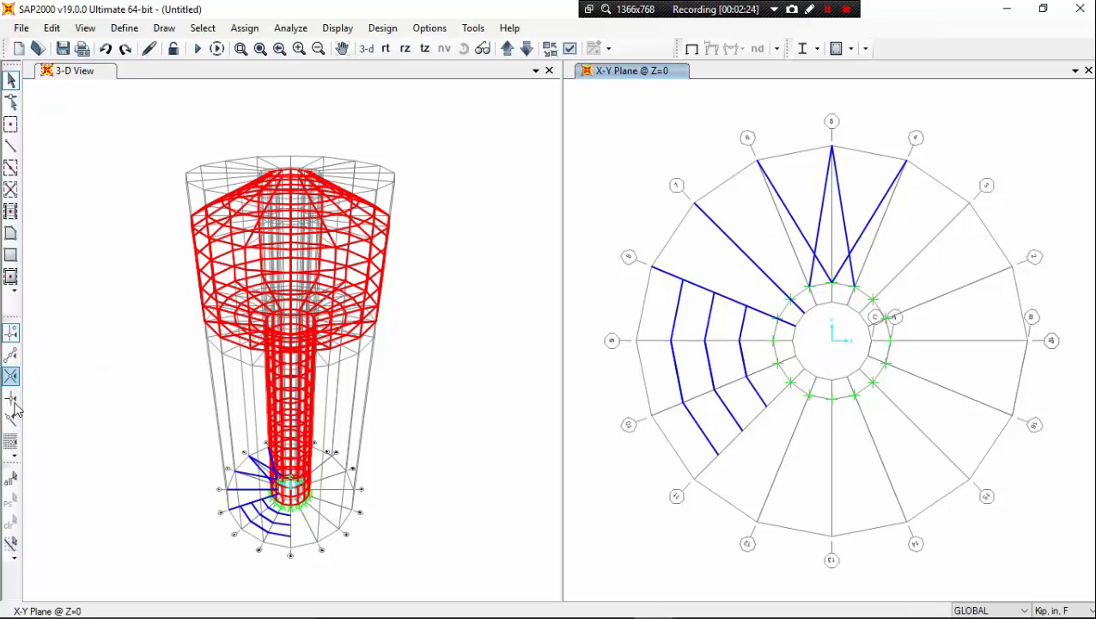
click(12, 378)
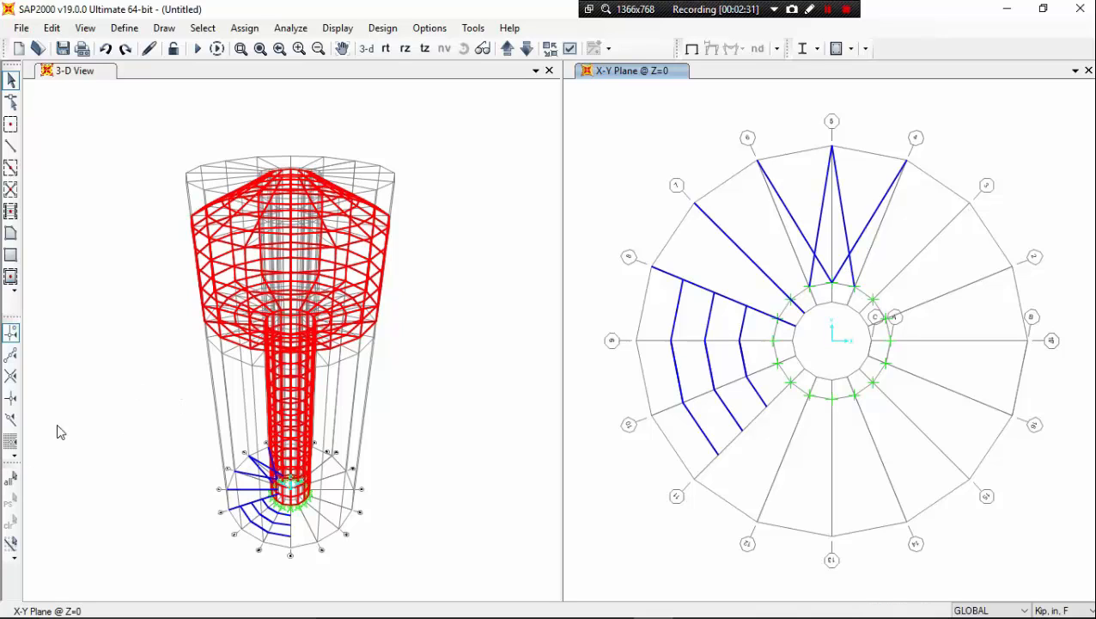
Select all objects and clear the selection, then restore the previous selection and clear it again
click(9, 481)
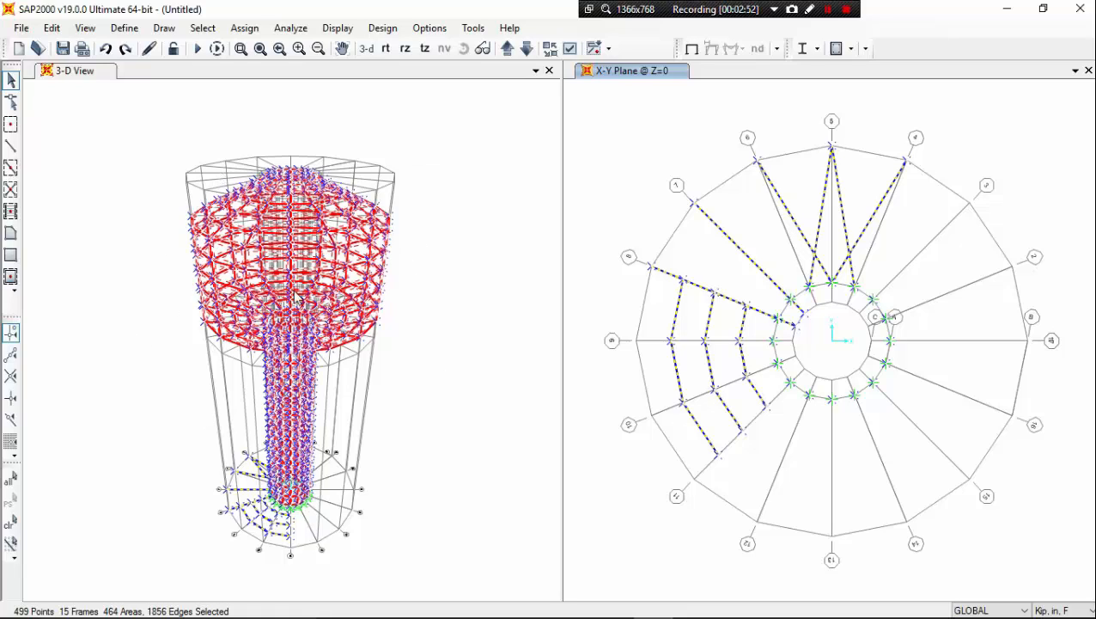
click(11, 543)
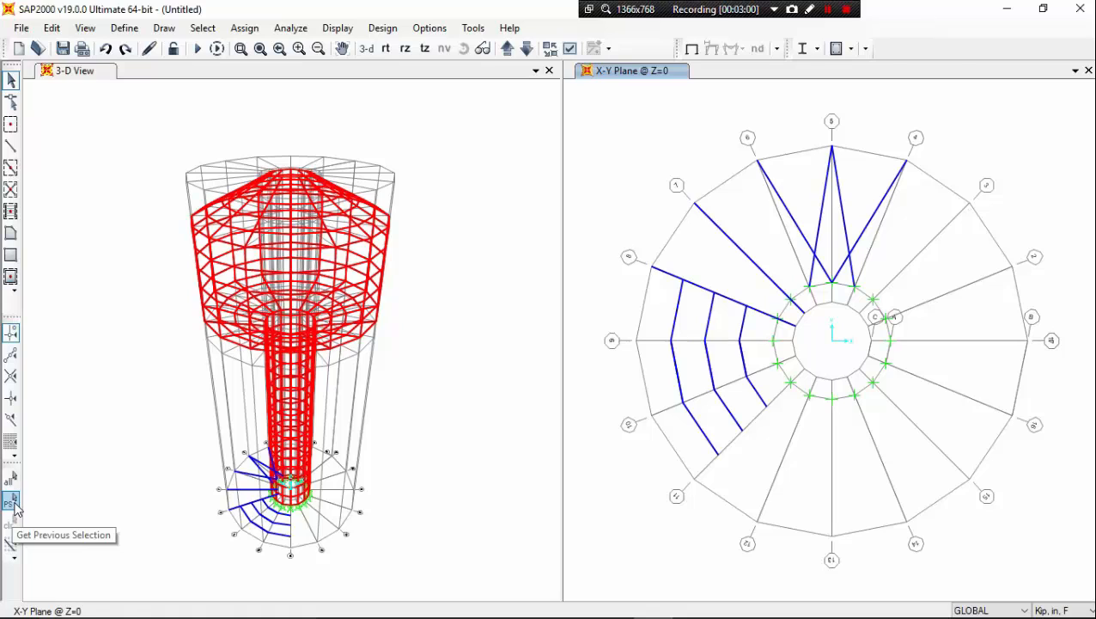
click(12, 503)
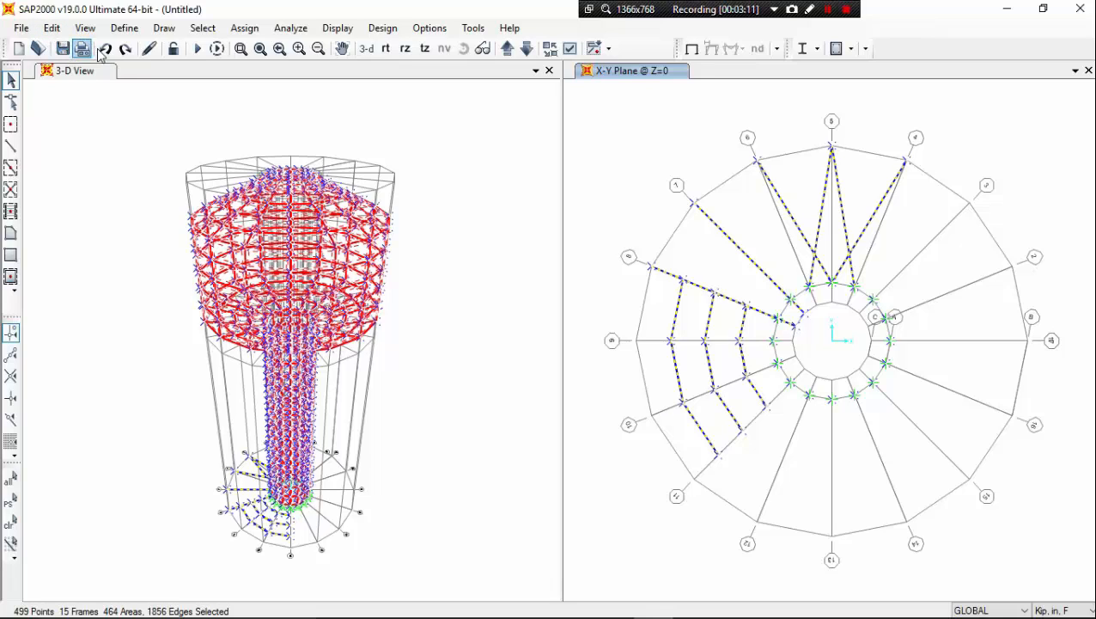
key(ctrl+q)
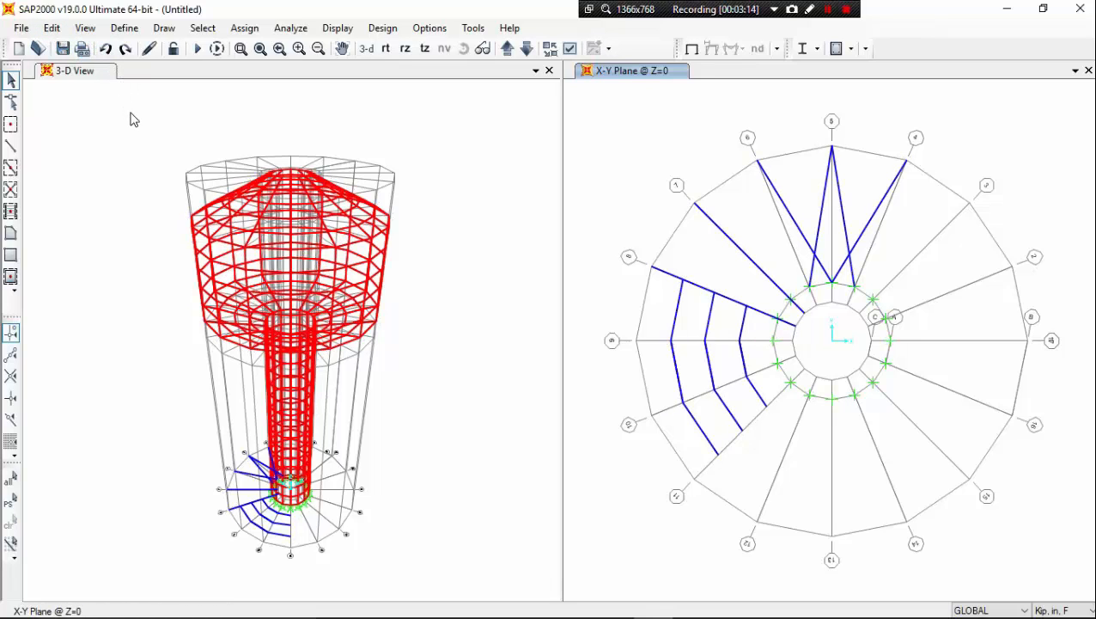
Window-select the entire water tower model in the 3-D view
drag(95, 99, 452, 584)
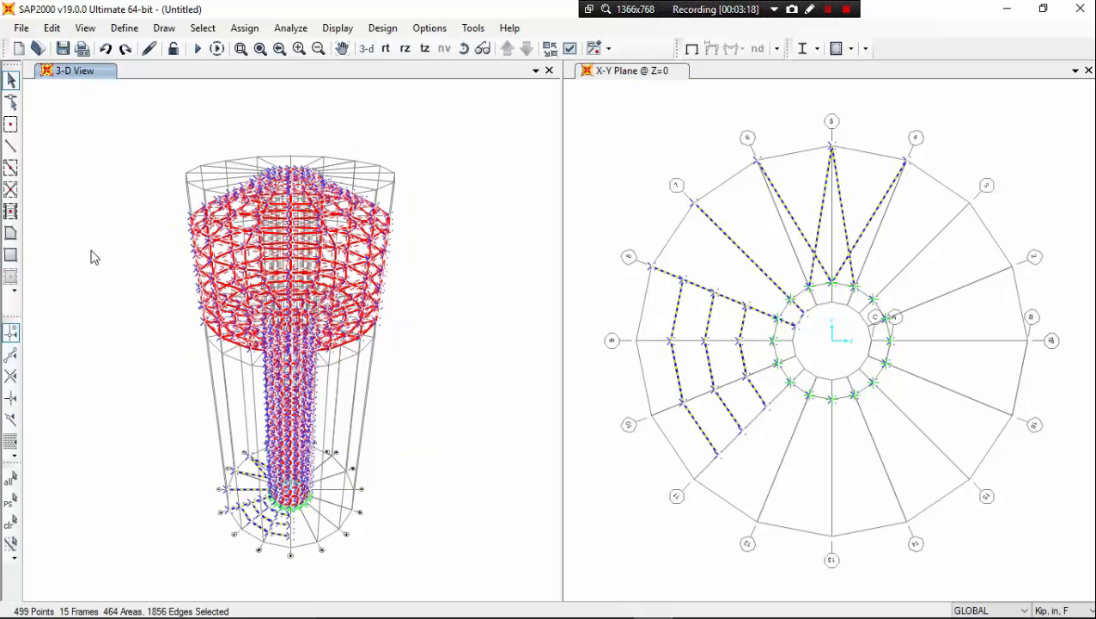
click(52, 29)
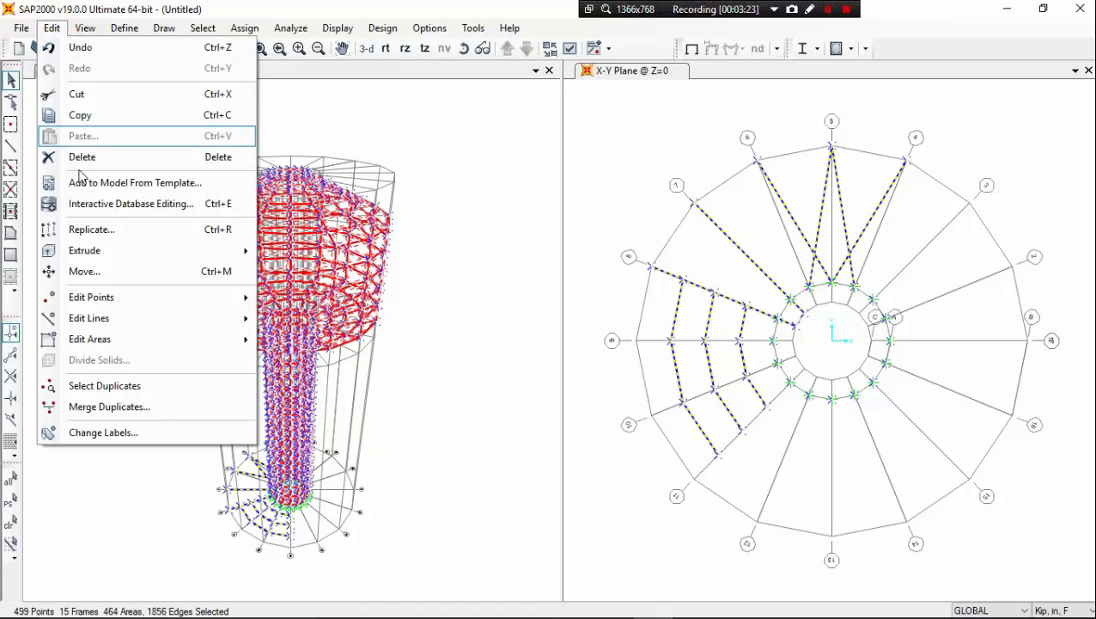
click(133, 235)
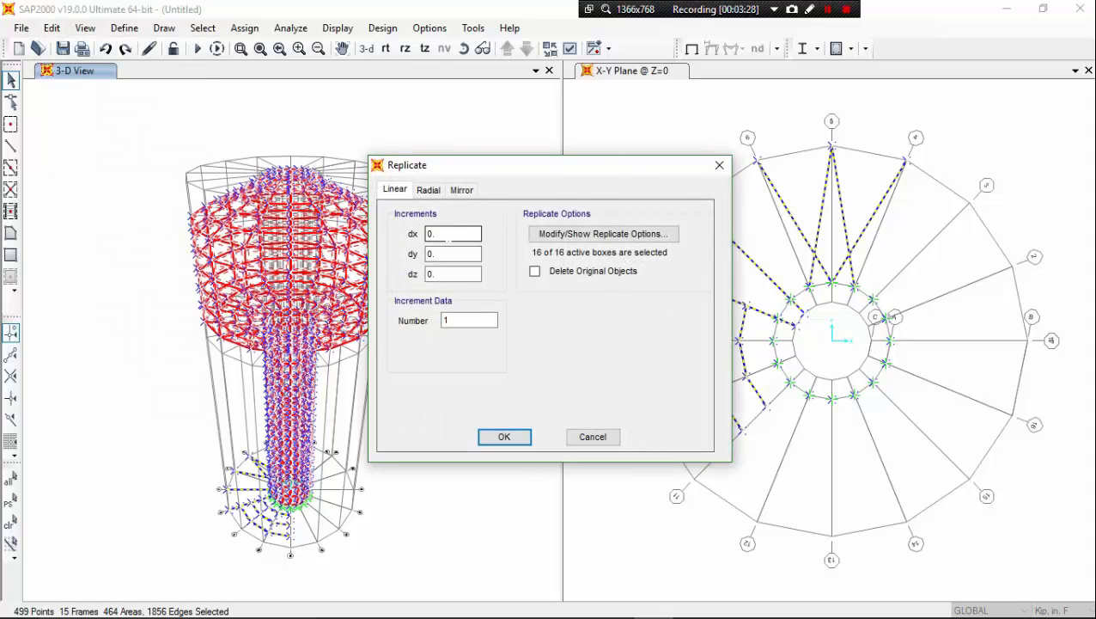
click(452, 233)
drag(453, 233, 427, 238)
click(719, 164)
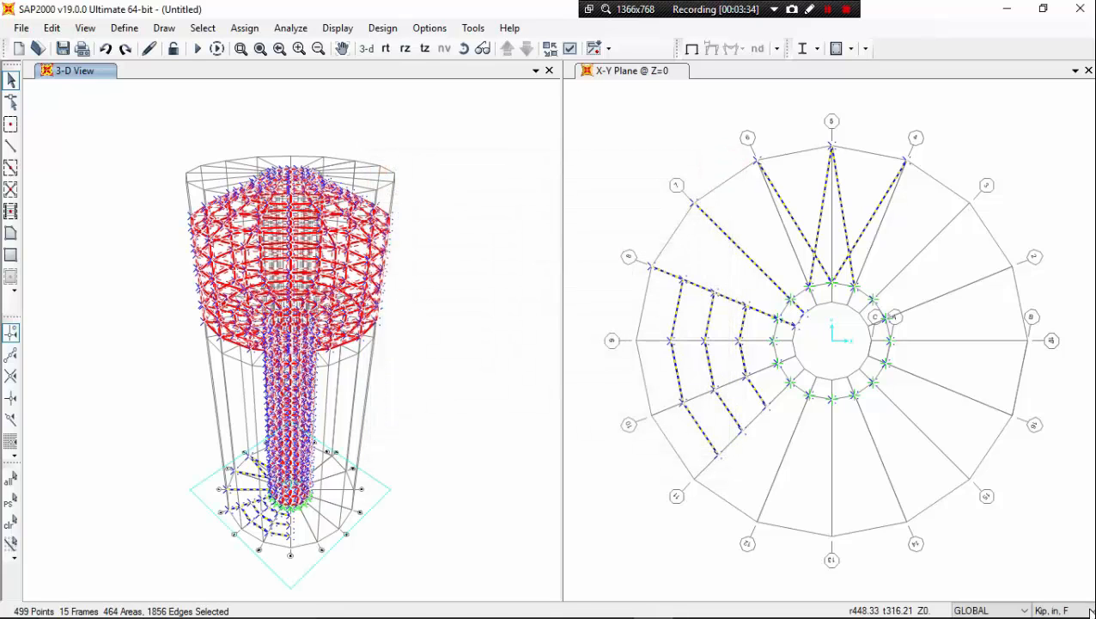
Switch the units to lb, ft, F and replicate the selected model linearly once with a dx increment of 30
click(1090, 609)
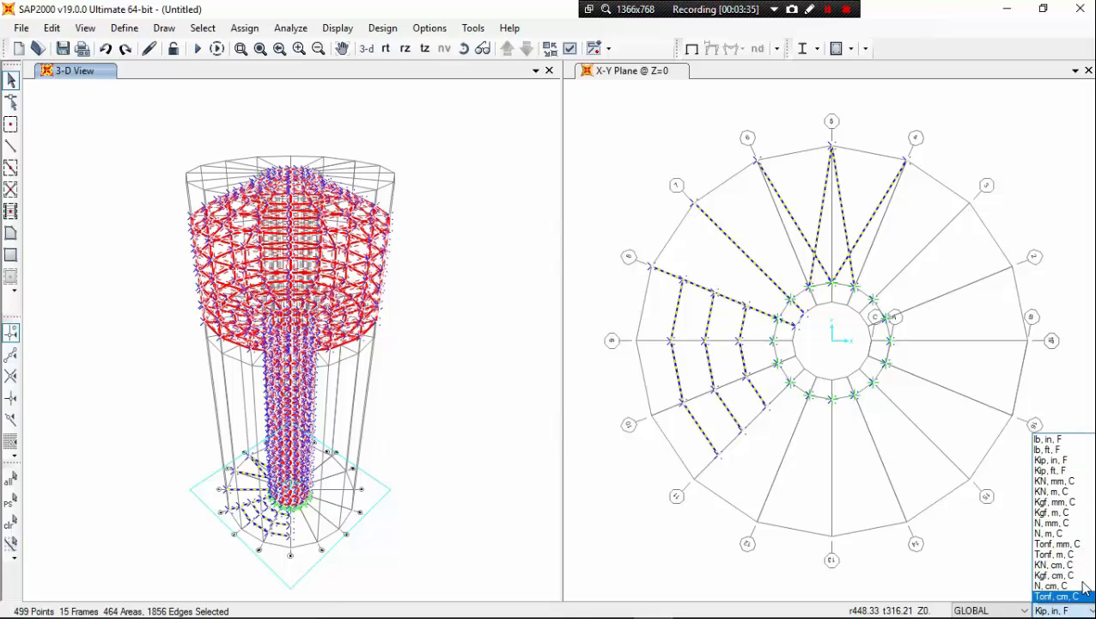
click(1081, 450)
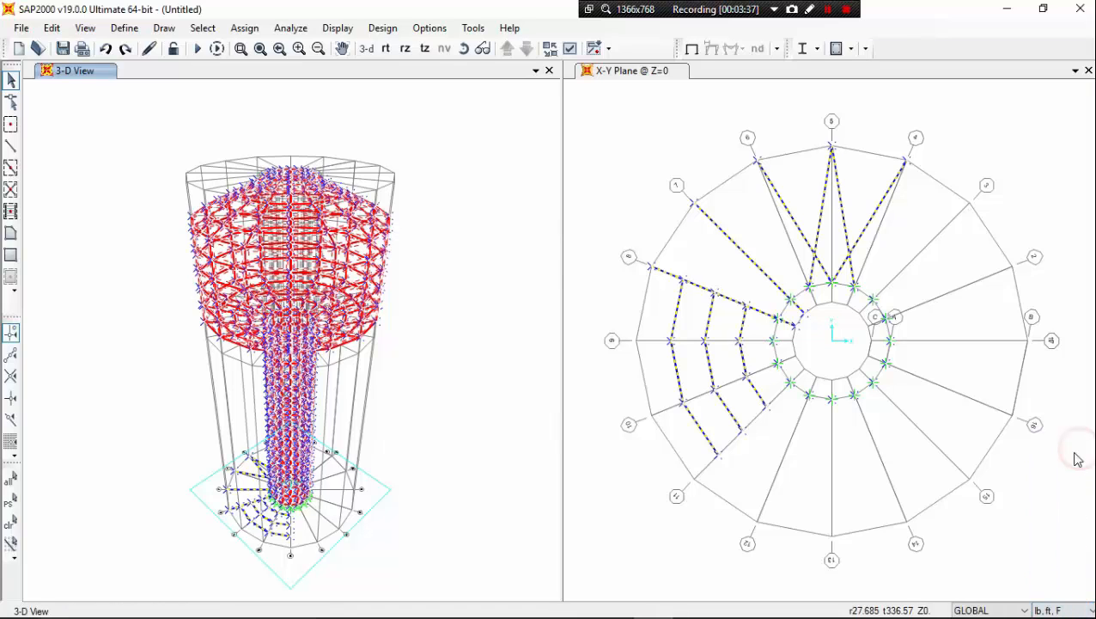
click(53, 27)
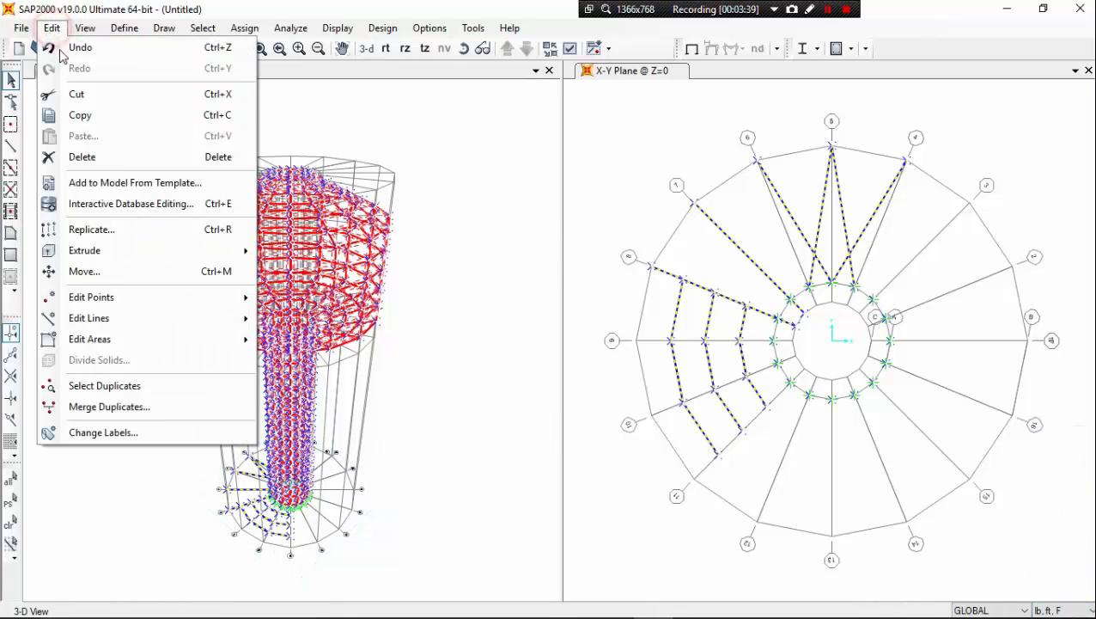
click(132, 230)
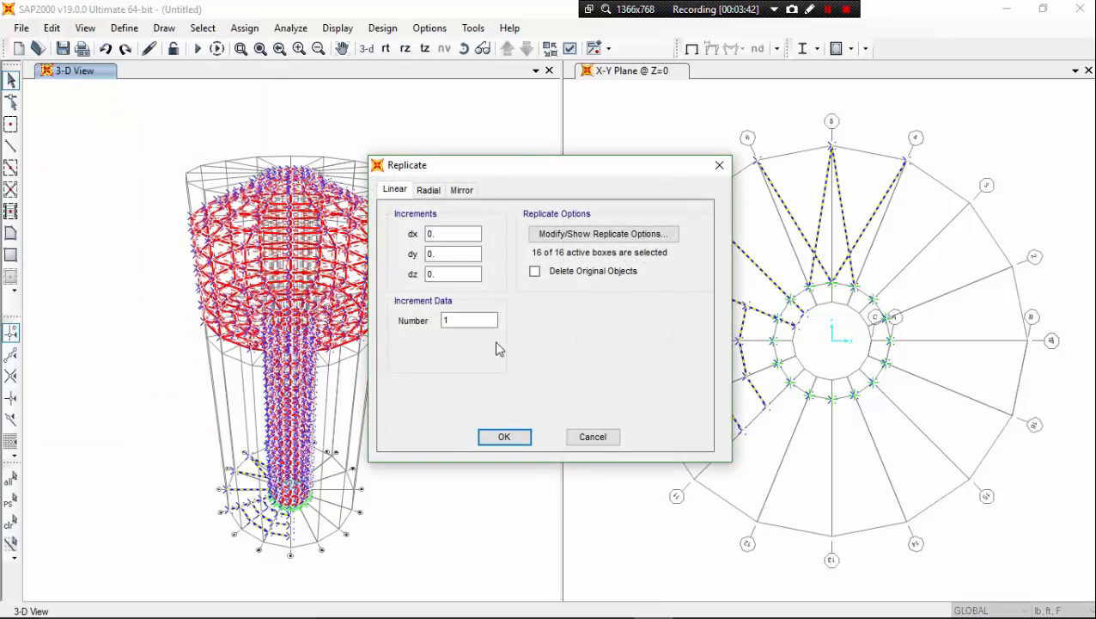
double_click(445, 233)
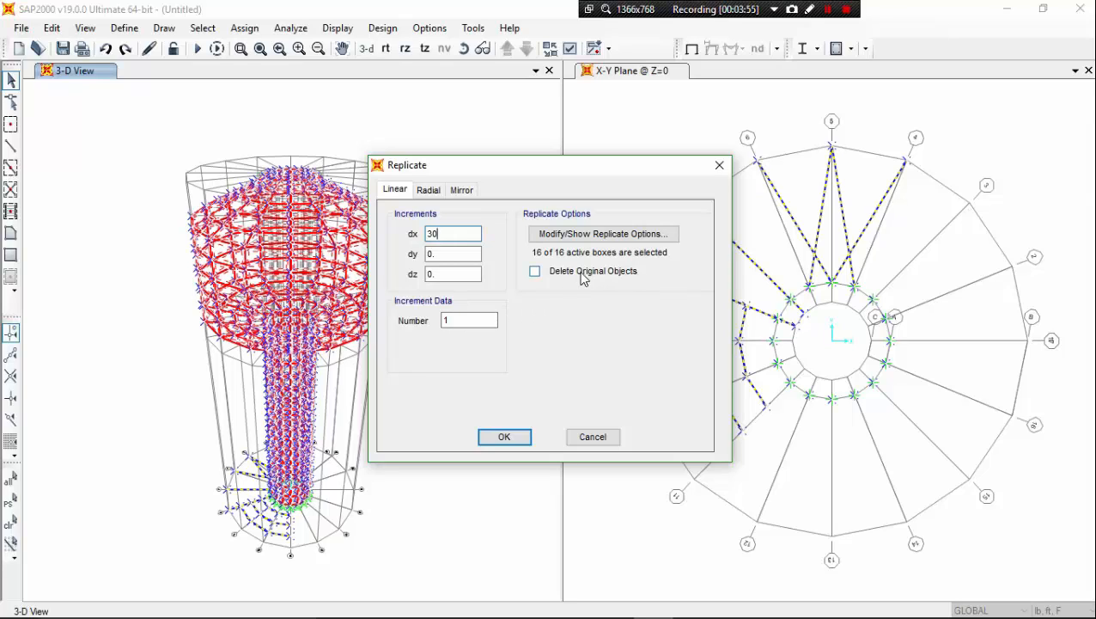
click(506, 436)
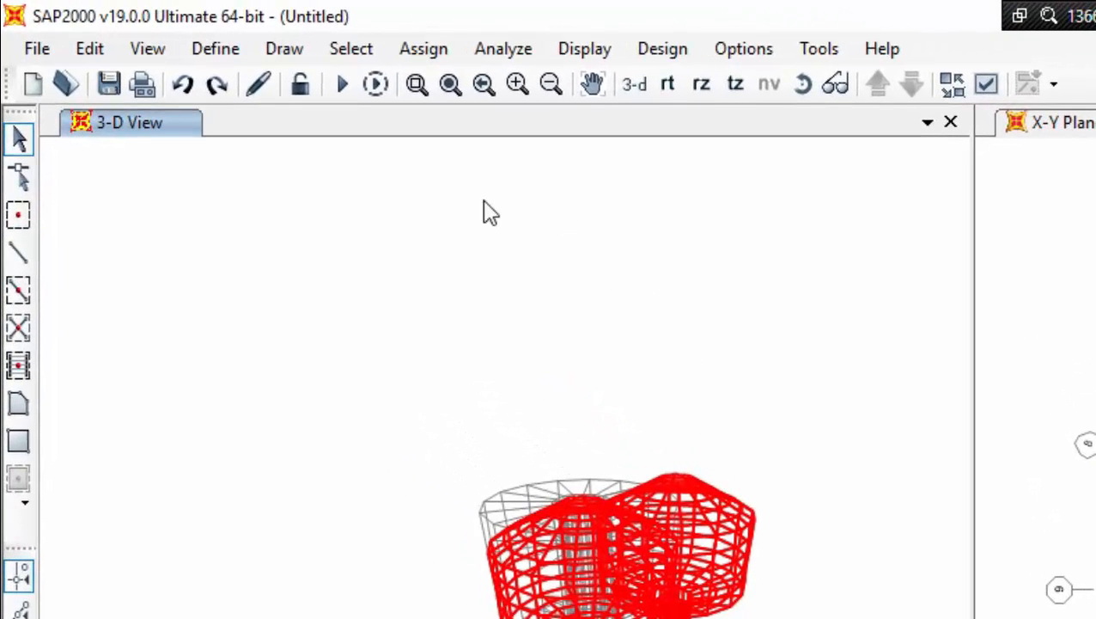
click(421, 51)
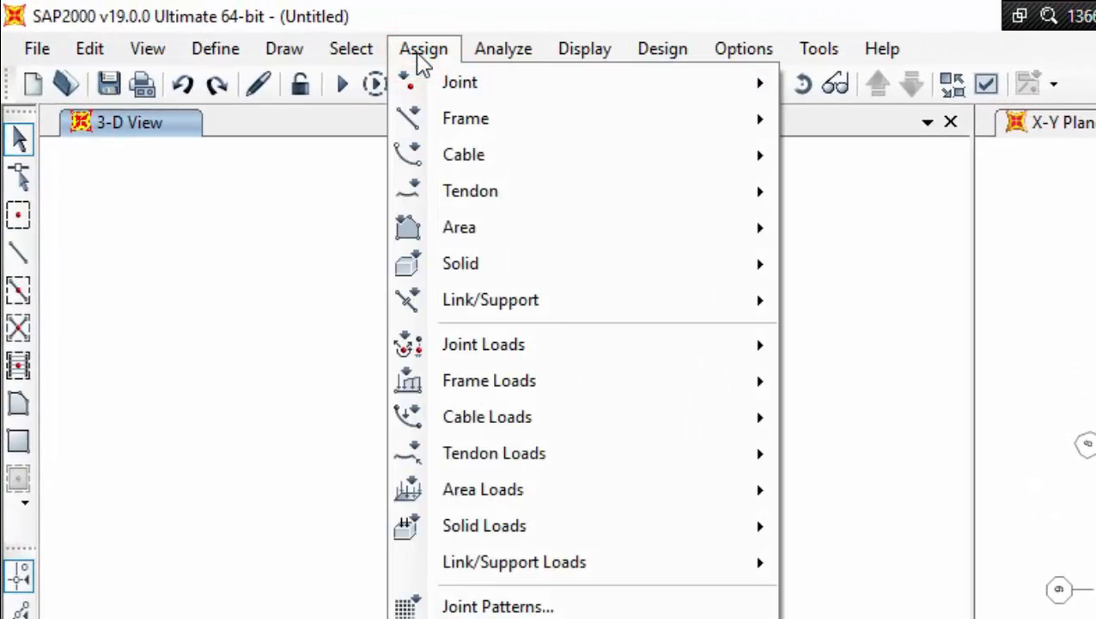
click(337, 170)
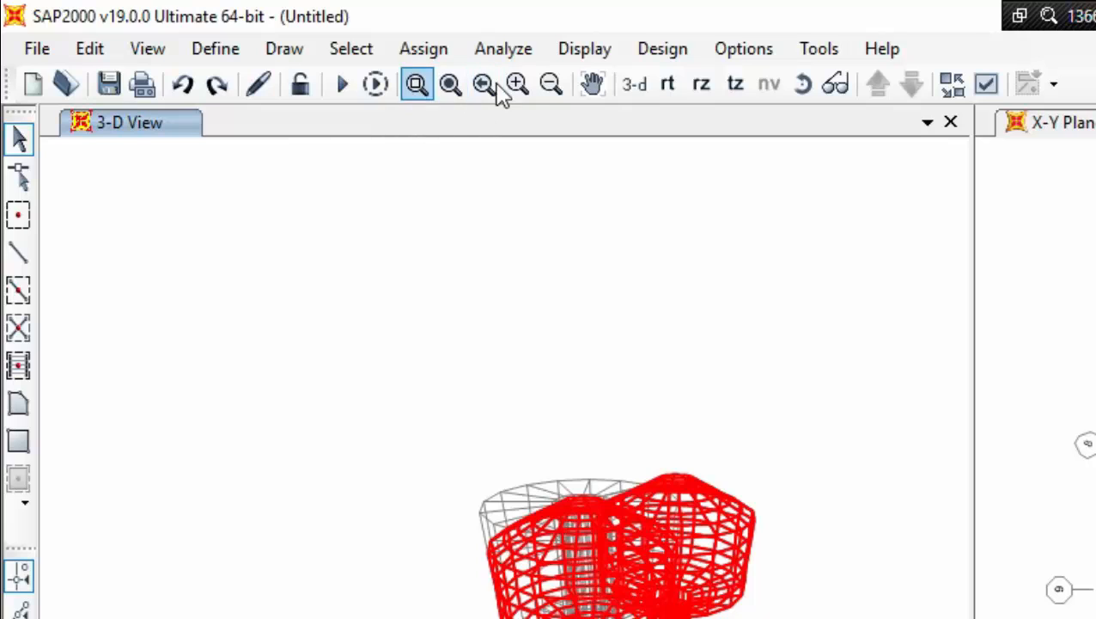
Review the commands available for analysis, display, program options and help
click(505, 51)
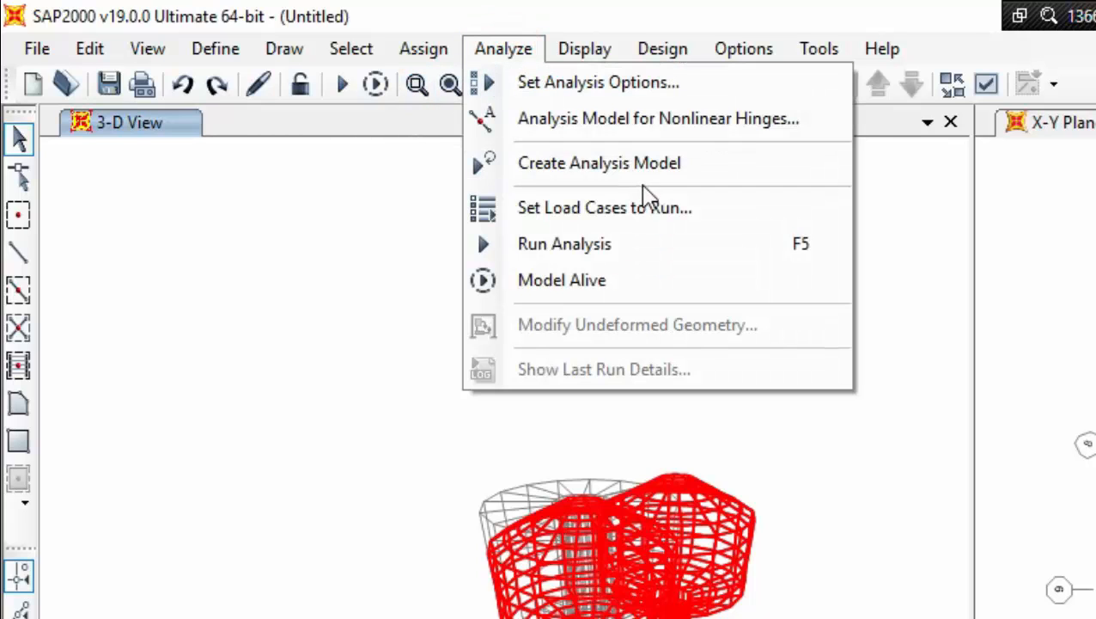
click(519, 50)
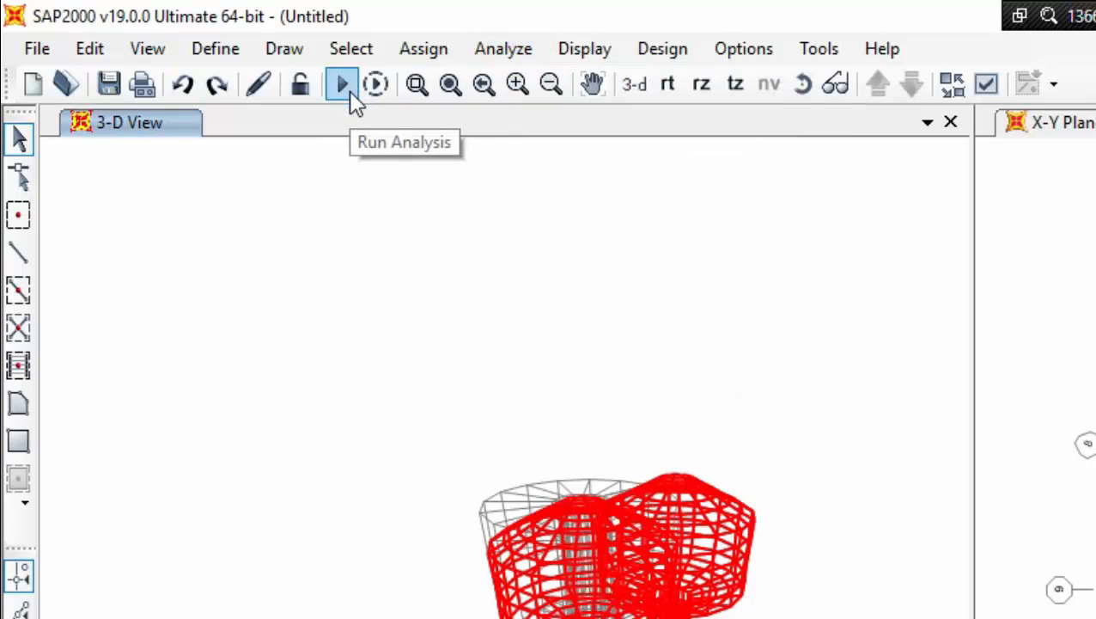
click(586, 50)
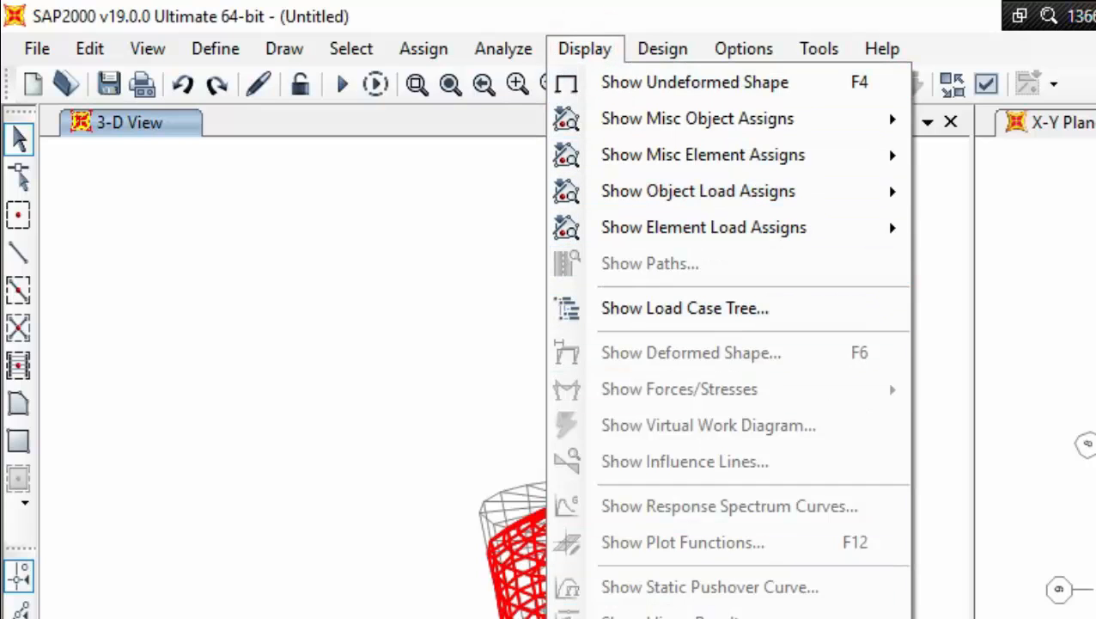
click(432, 386)
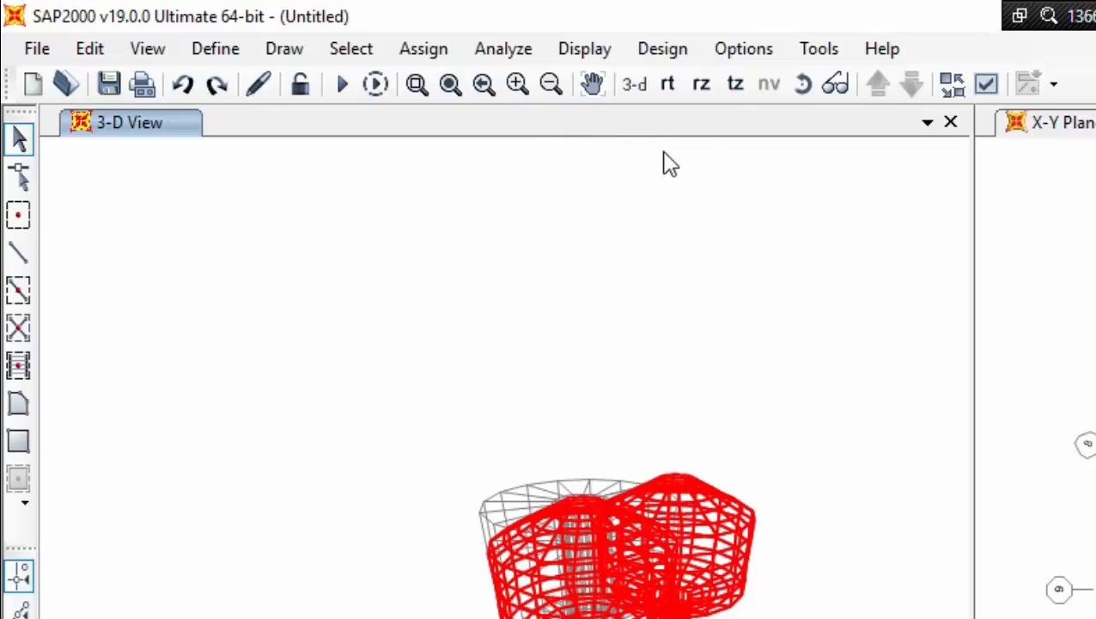
click(745, 53)
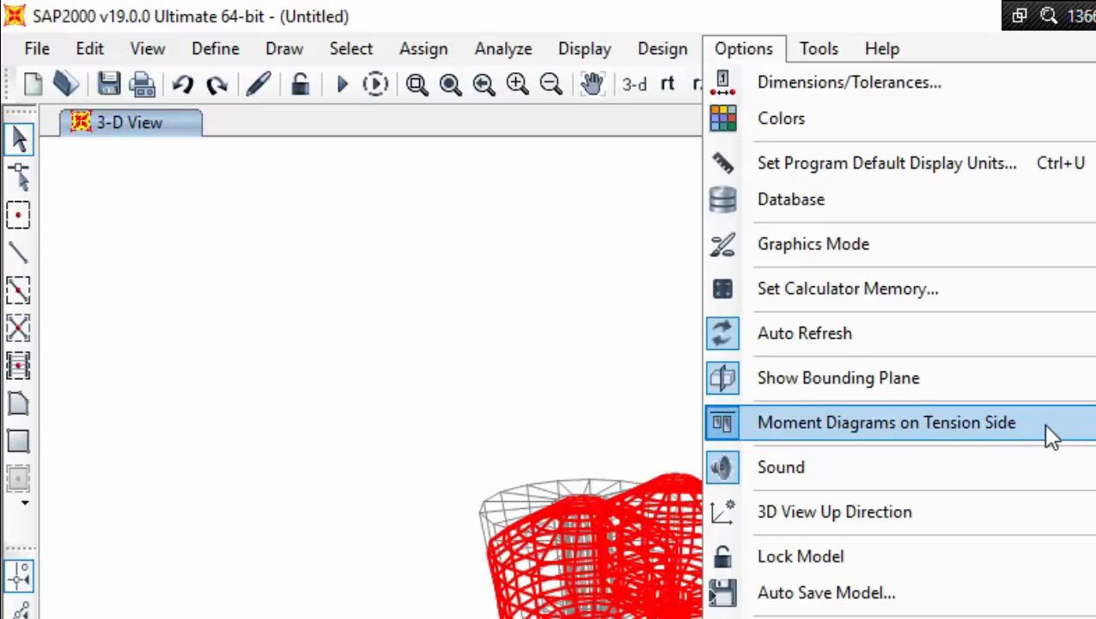
click(617, 348)
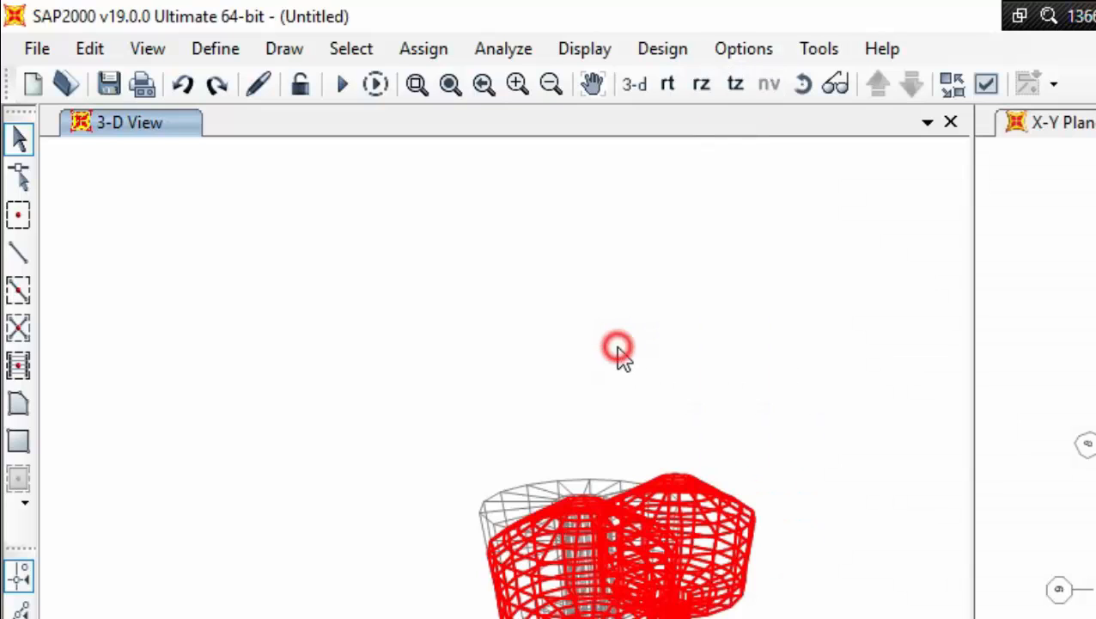
click(881, 50)
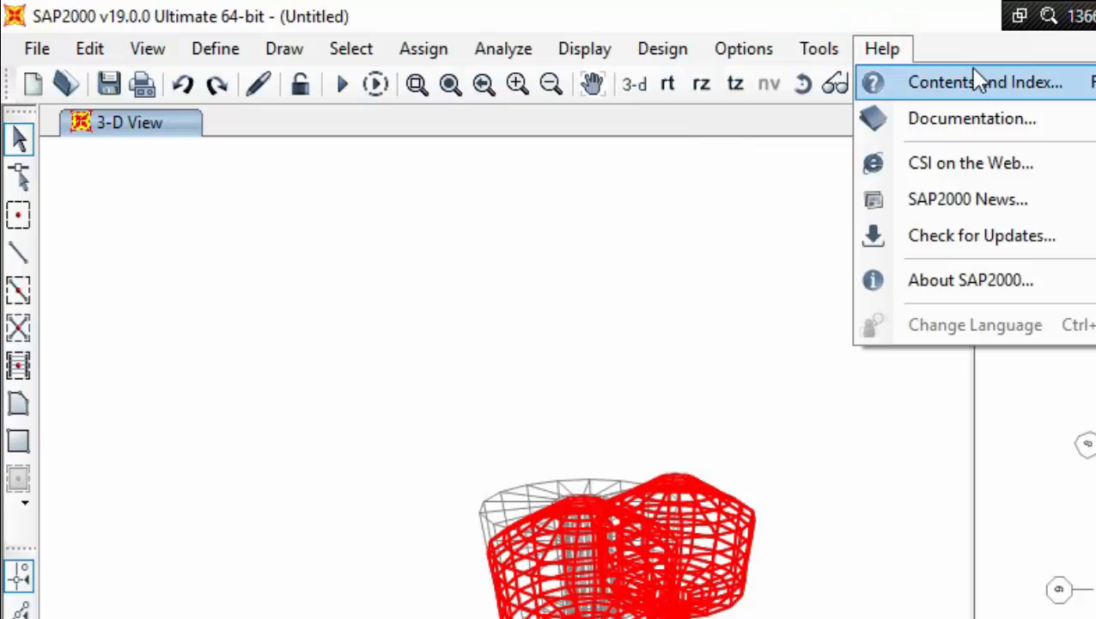
click(777, 273)
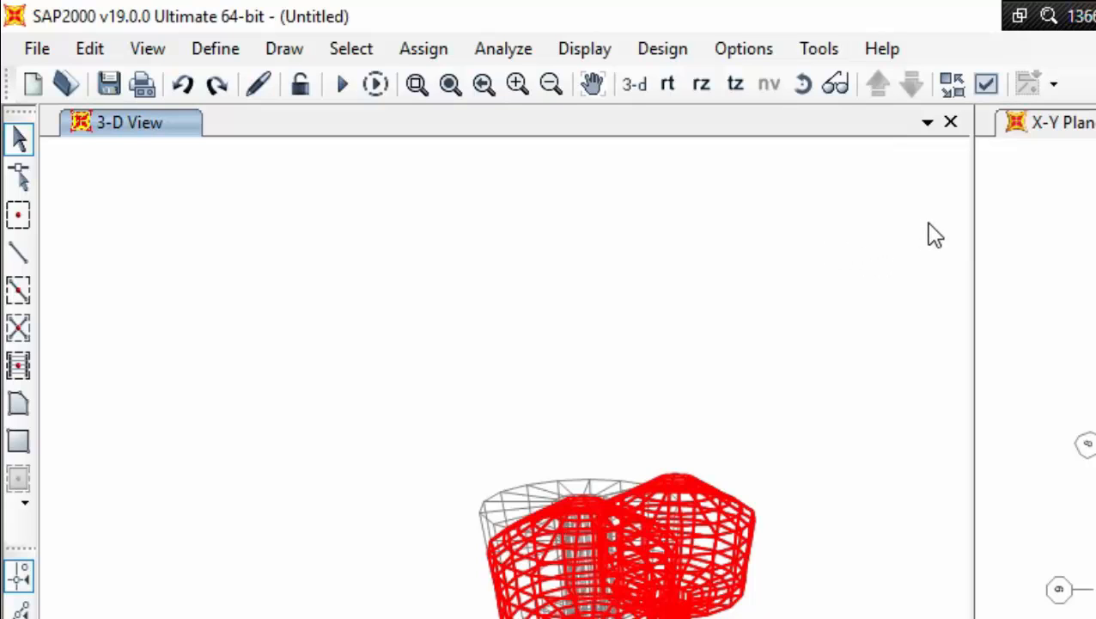
scroll(820, 324, down, 3)
scroll(818, 325, up, 4)
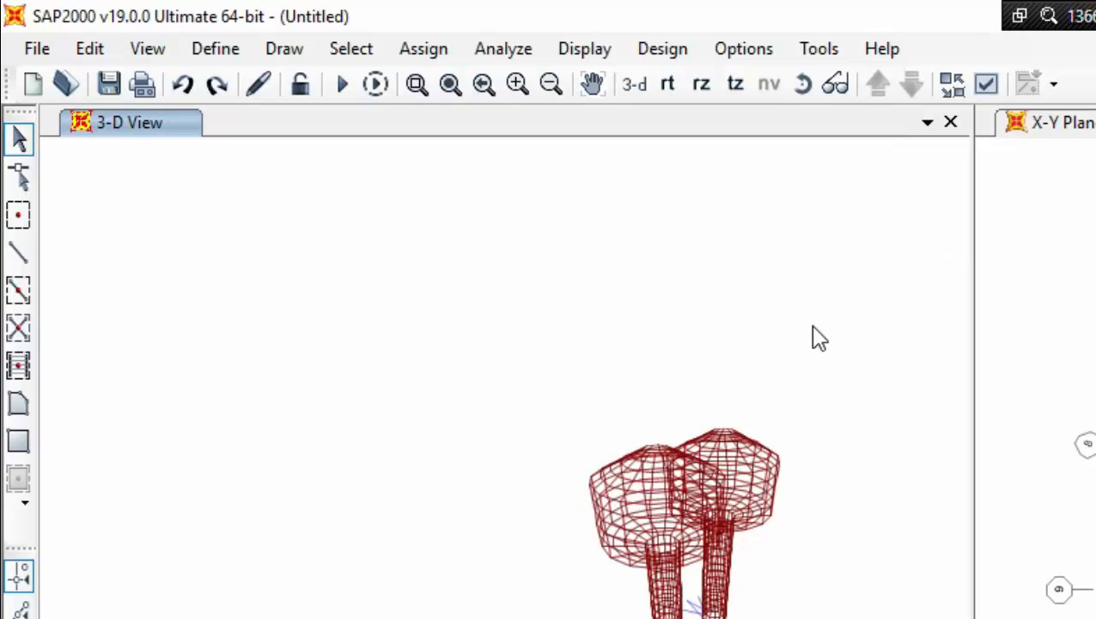
scroll(809, 333, down, 2)
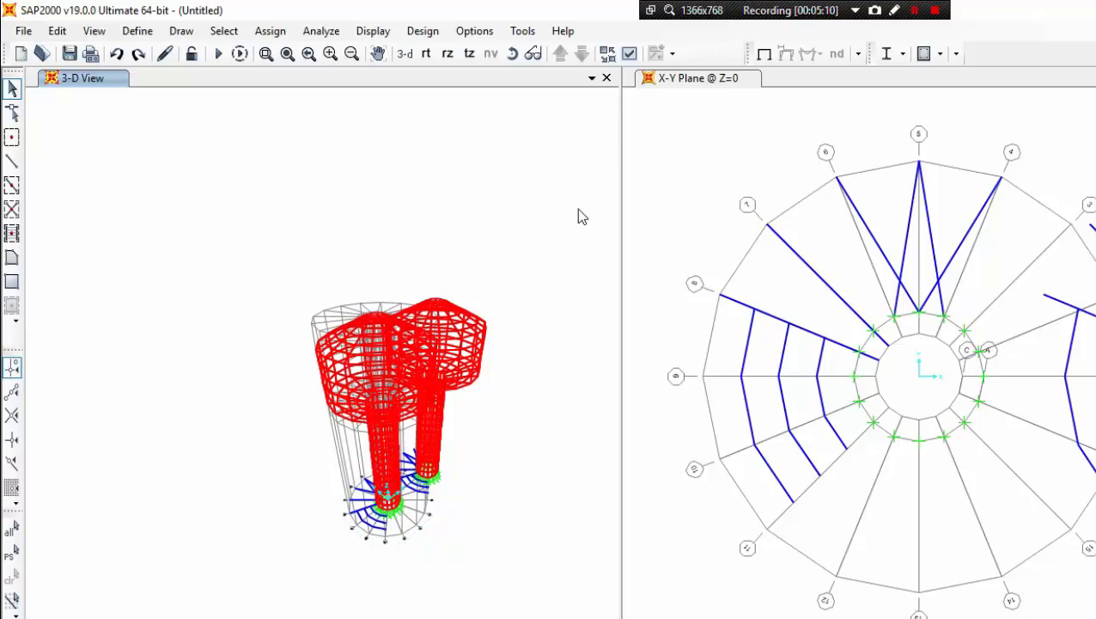
Change the display background color to bright green (Red 0, Green 255, Blue 0)
click(522, 30)
click(541, 53)
click(488, 34)
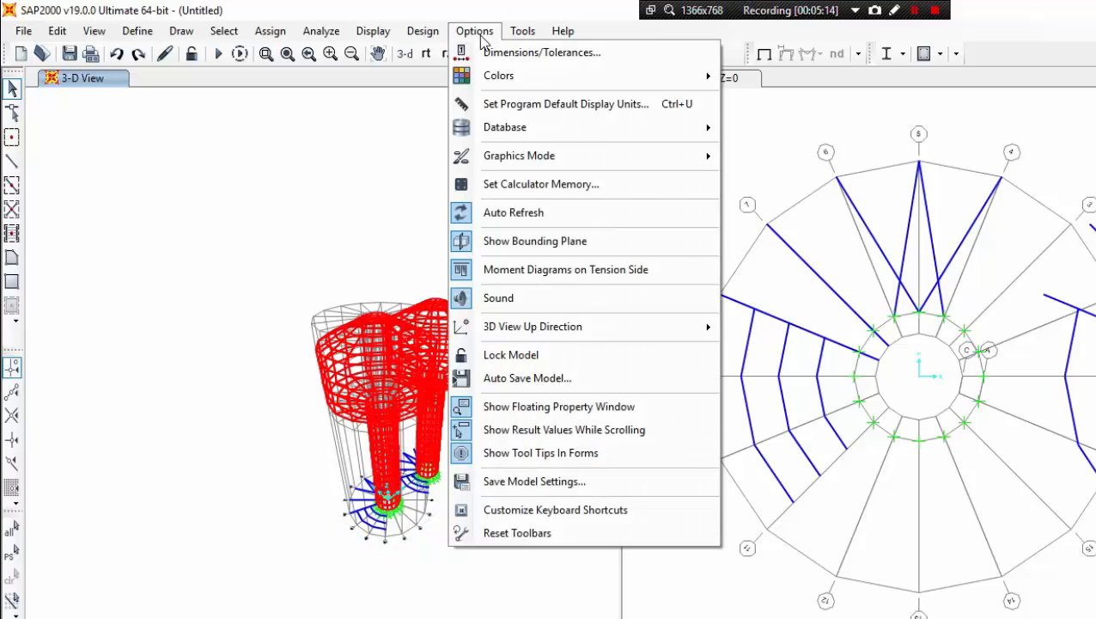
mouse_move(527, 79)
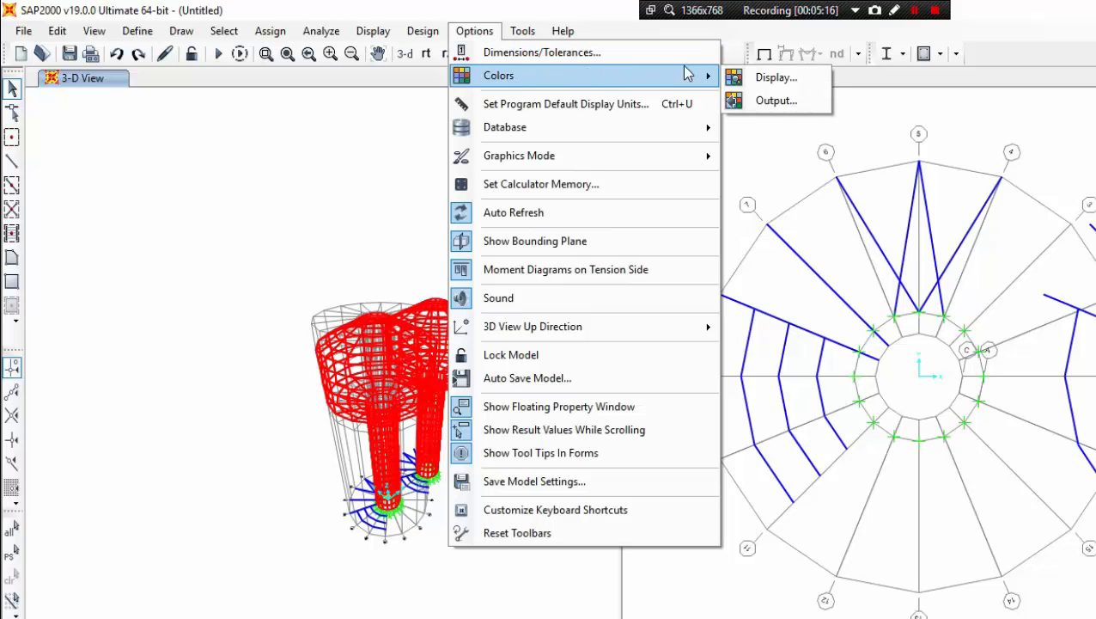
click(795, 78)
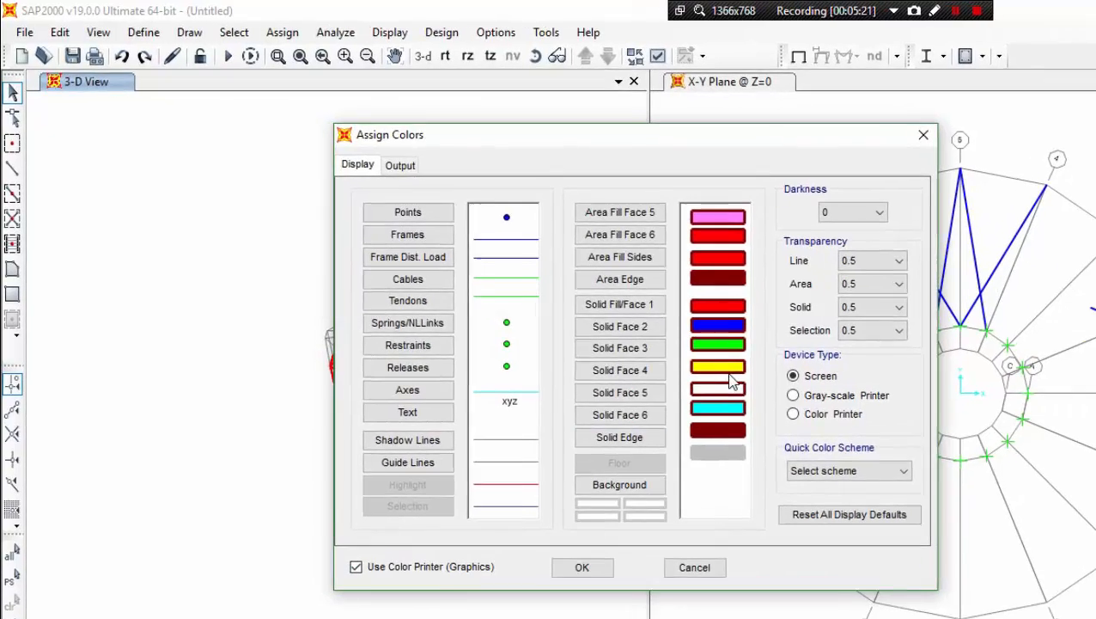
click(653, 498)
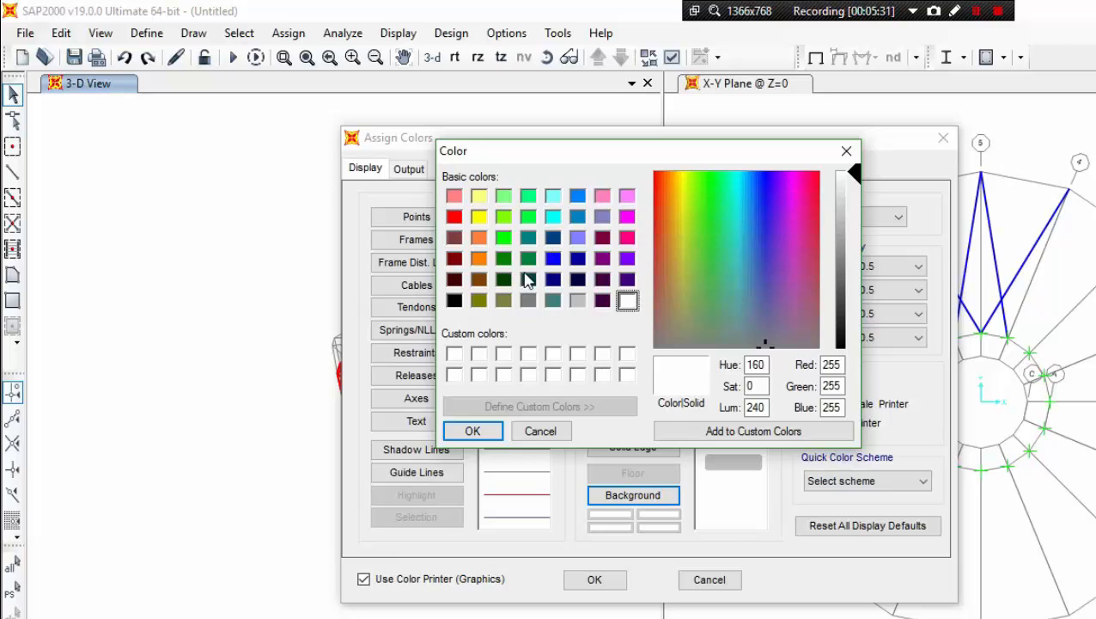
click(505, 238)
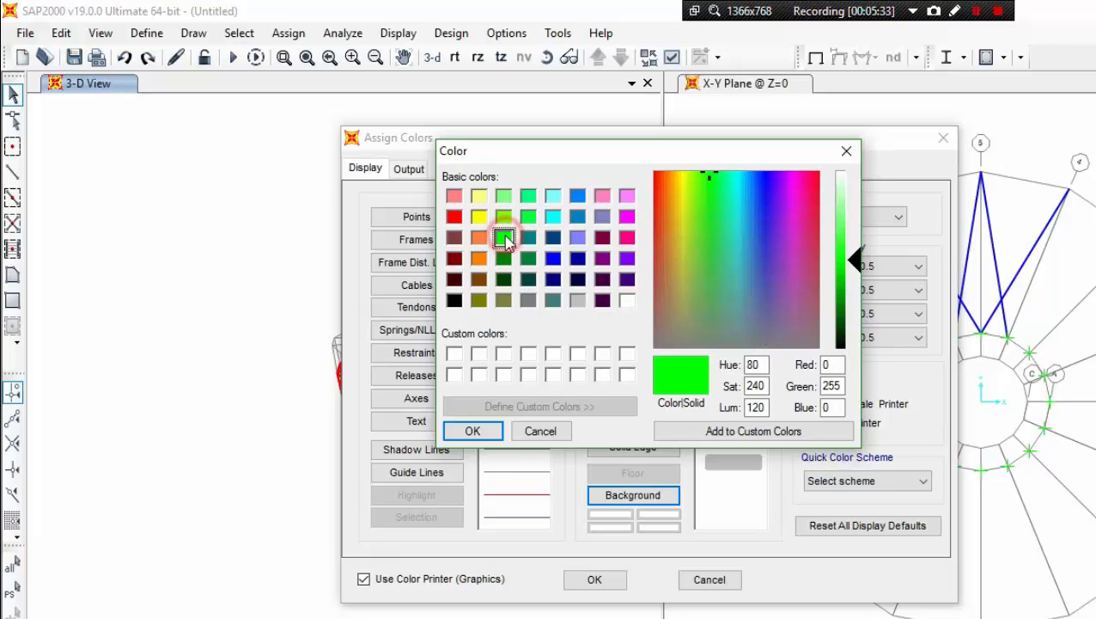
click(471, 433)
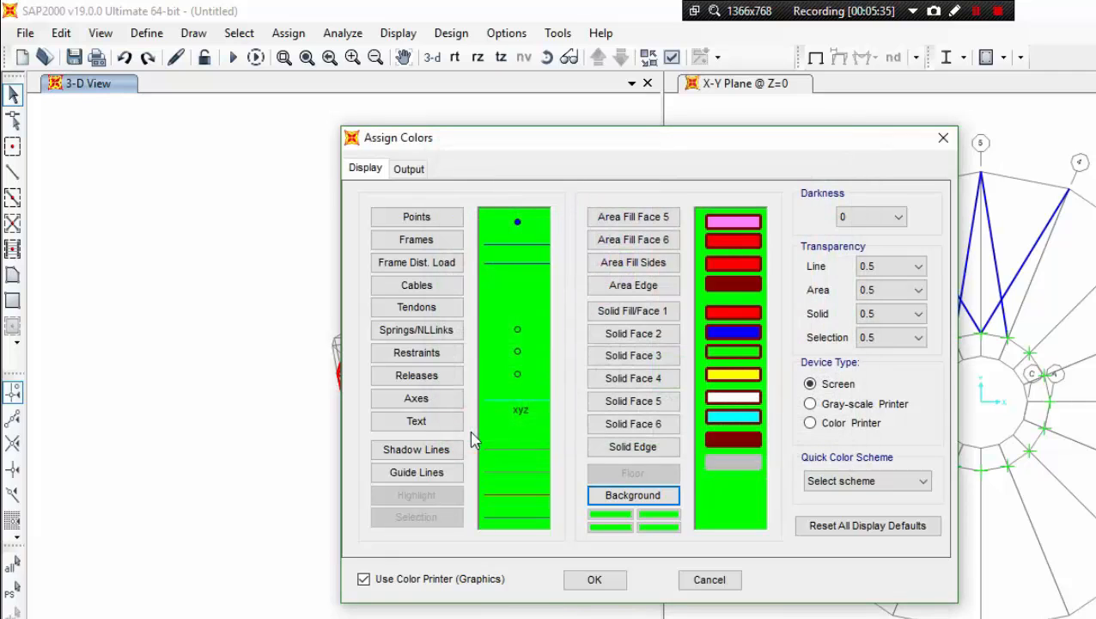
click(595, 580)
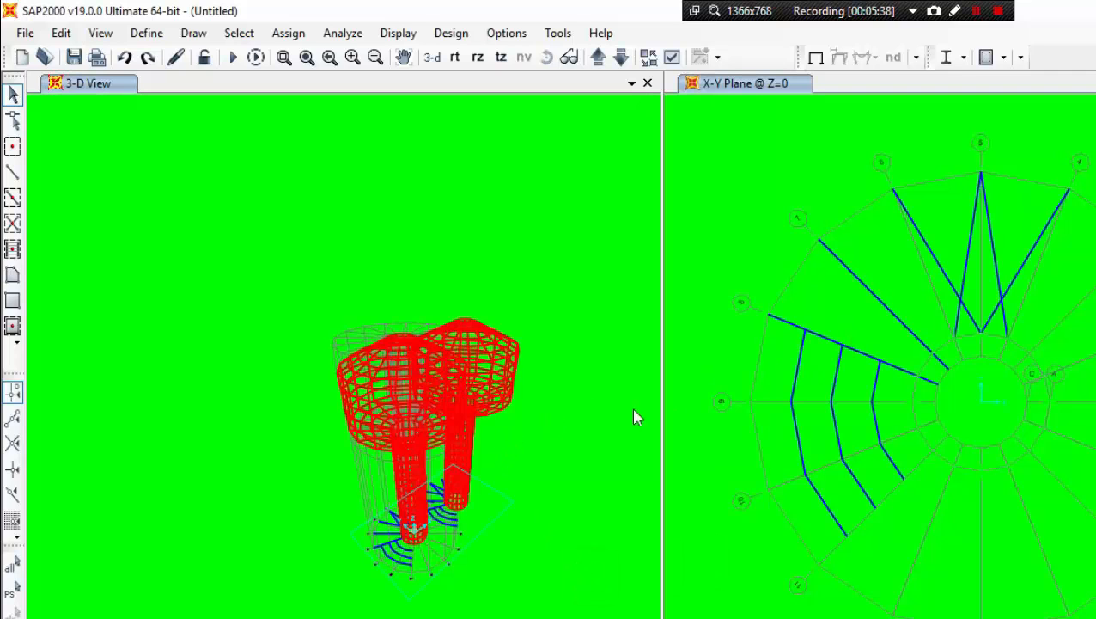
Set the view type to Extrude in the display options and apply it to all windows
click(560, 402)
scroll(560, 410, up, 3)
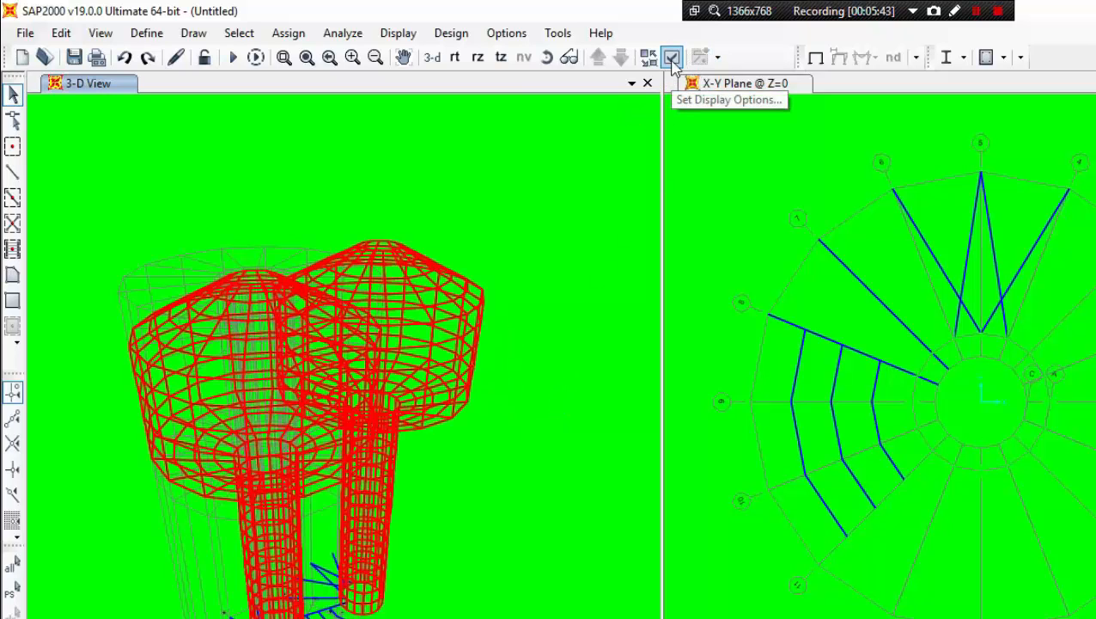
click(672, 57)
click(671, 58)
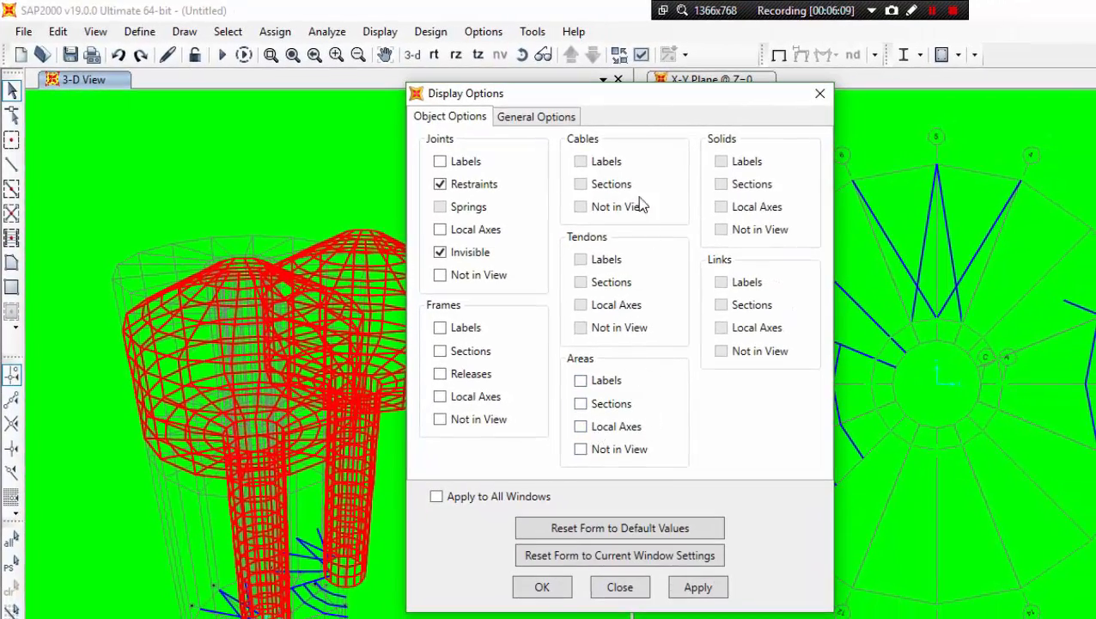
click(560, 120)
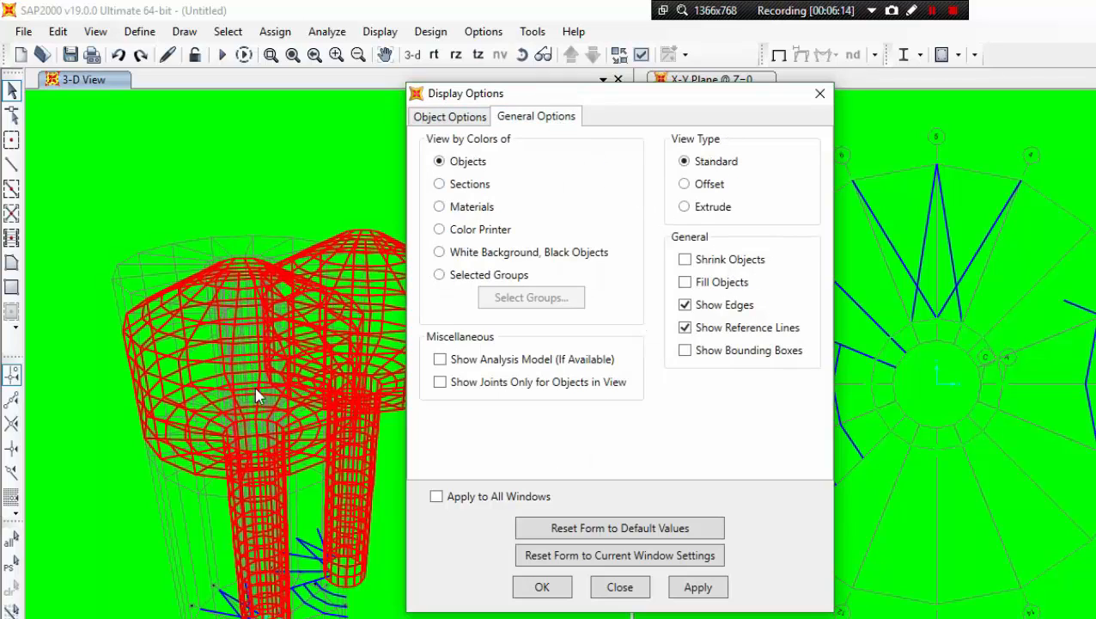
click(703, 211)
click(477, 500)
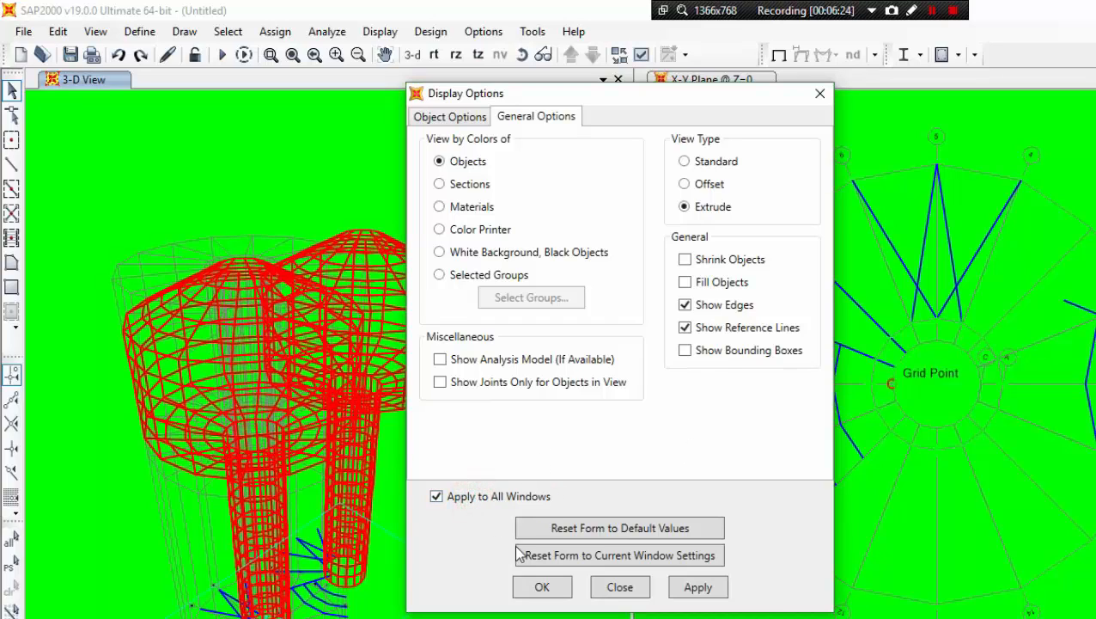
click(696, 588)
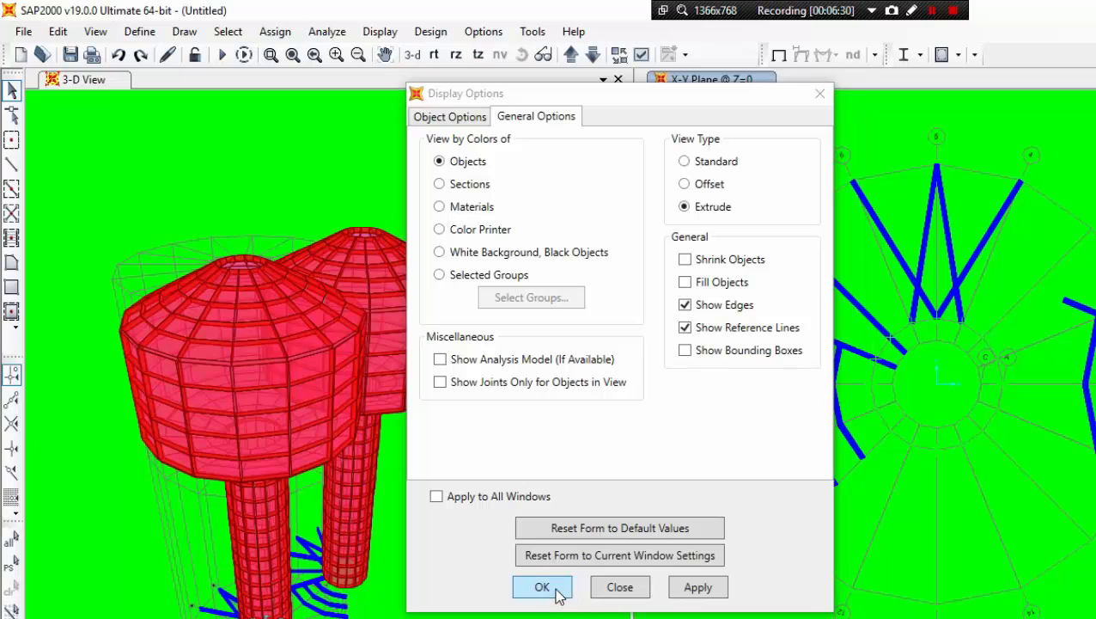
click(554, 589)
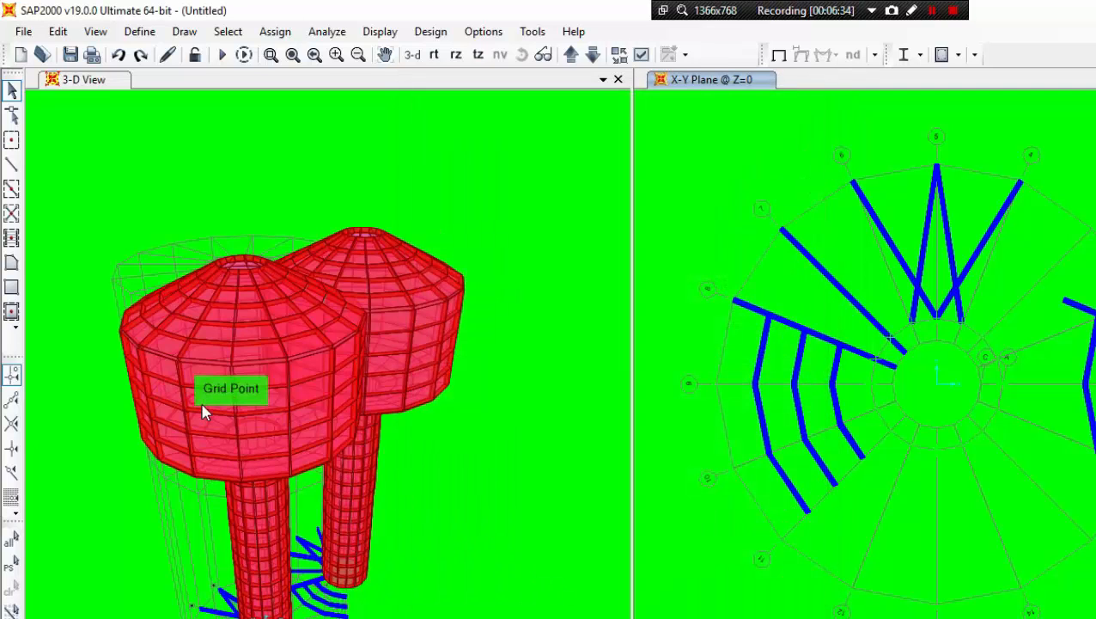
Inspect the extruded water towers in the 3-D view from afar and close up
scroll(204, 407, up, 5)
scroll(173, 349, down, 5)
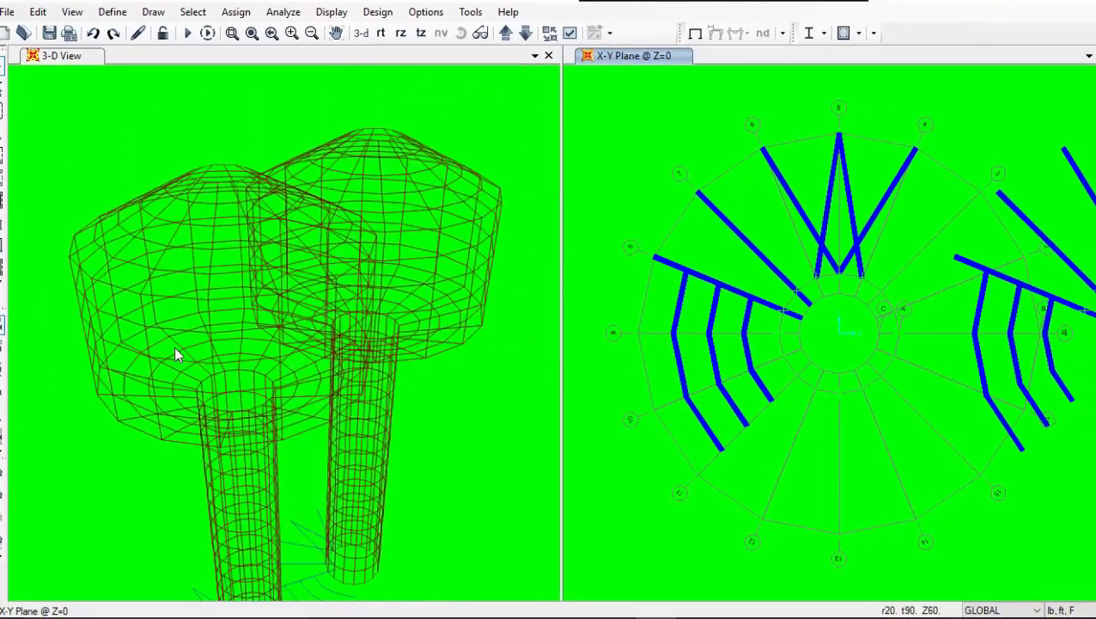
scroll(181, 352, up, 2)
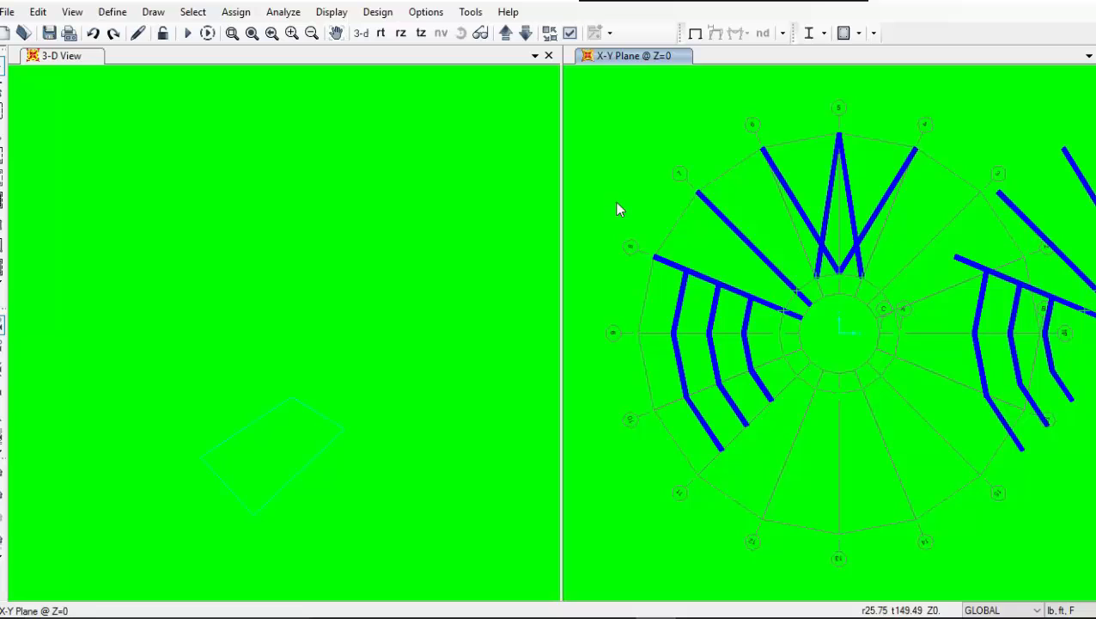
click(617, 208)
click(446, 266)
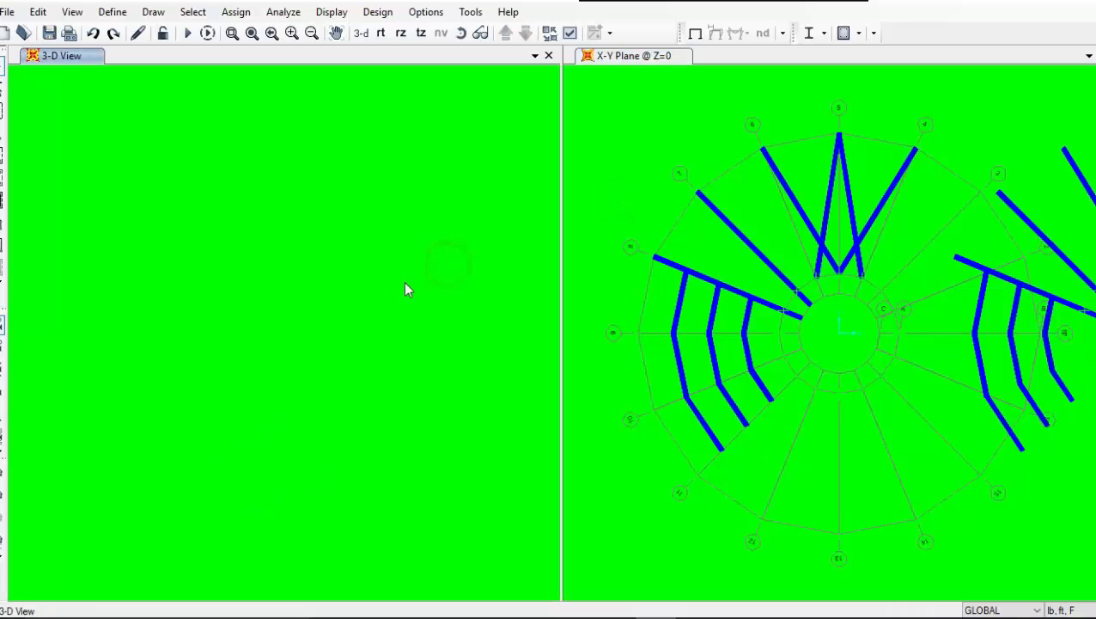
scroll(396, 285, down, 3)
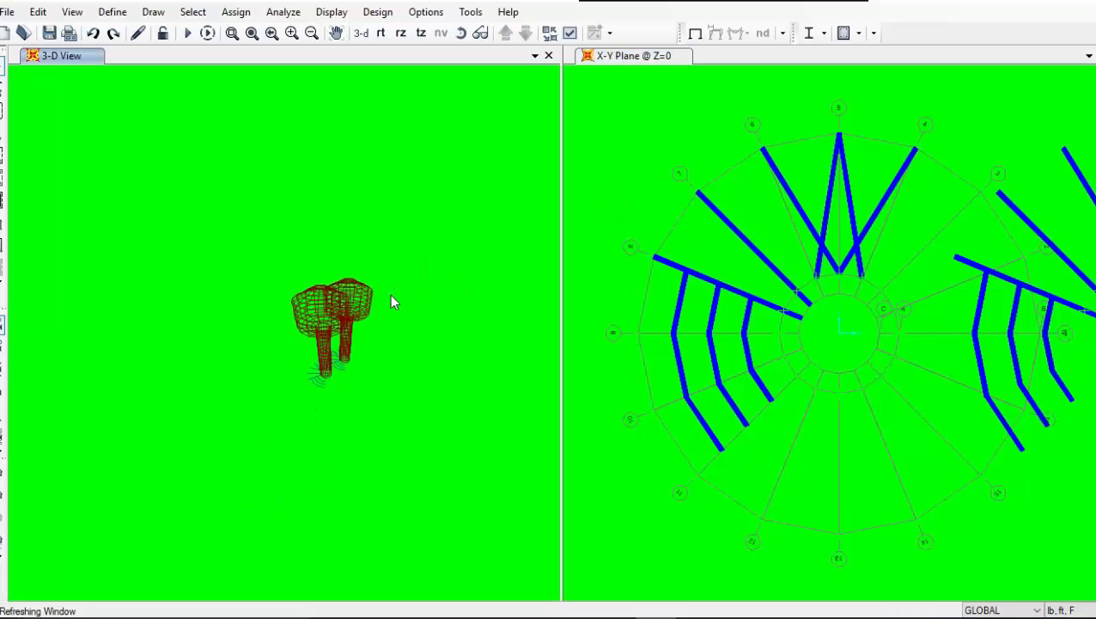
scroll(390, 293, up, 2)
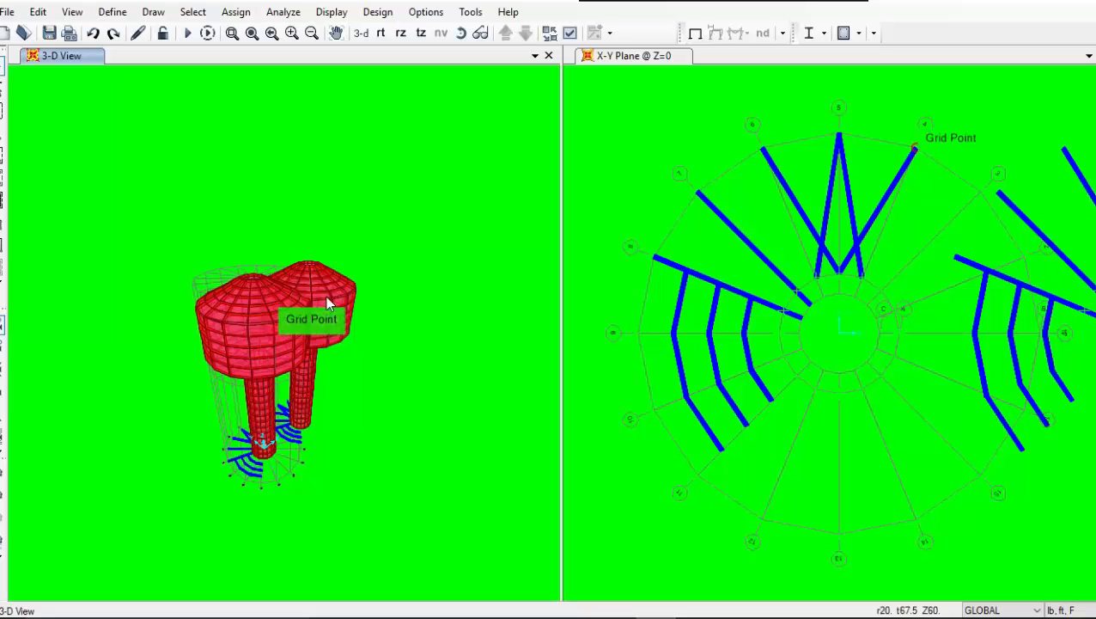
scroll(255, 348, up, 2)
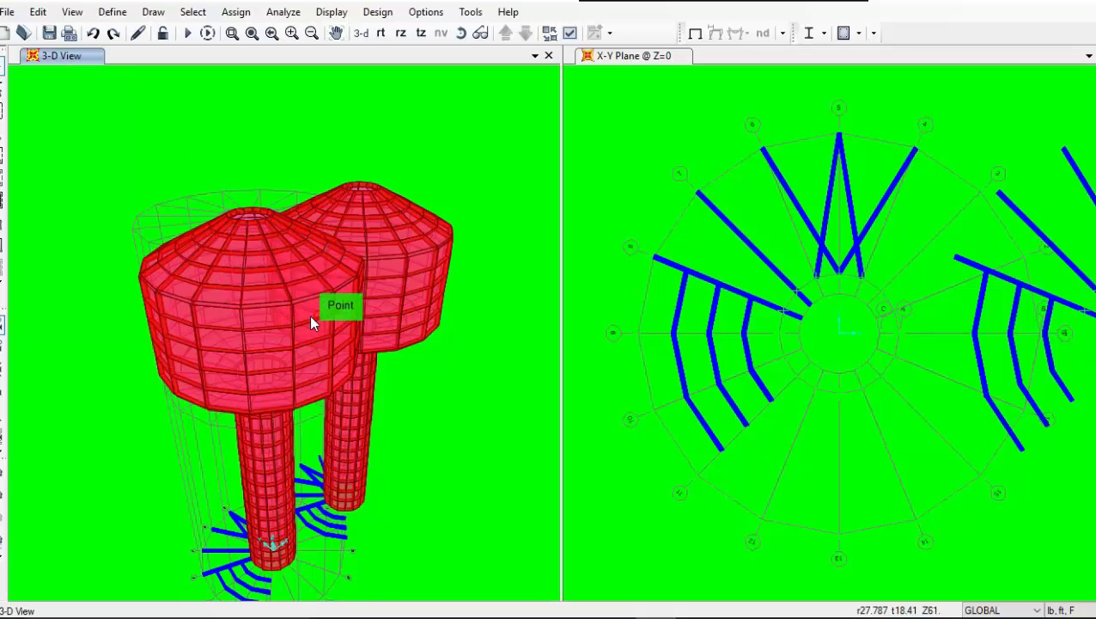
scroll(309, 315, up, 3)
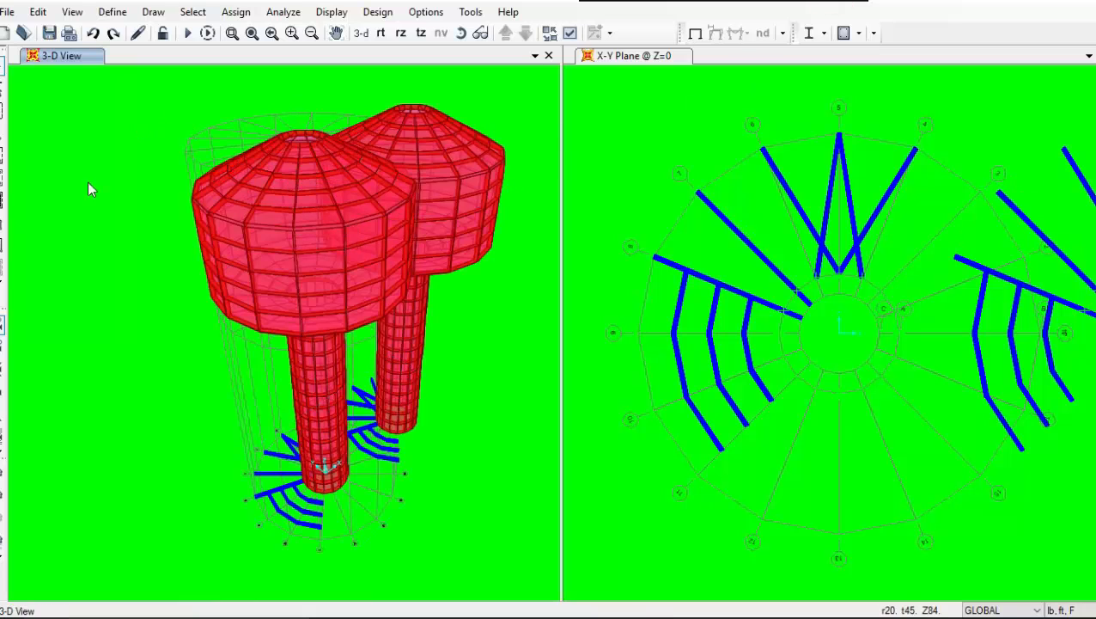
Hide the grid and the axes in the 3-D view
click(74, 12)
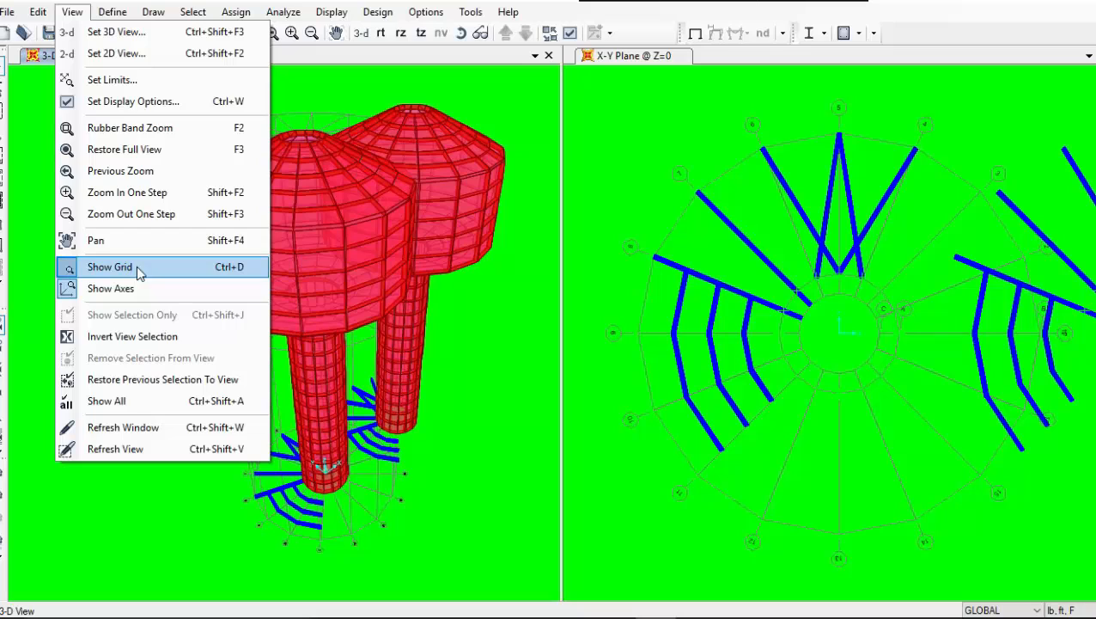
click(137, 266)
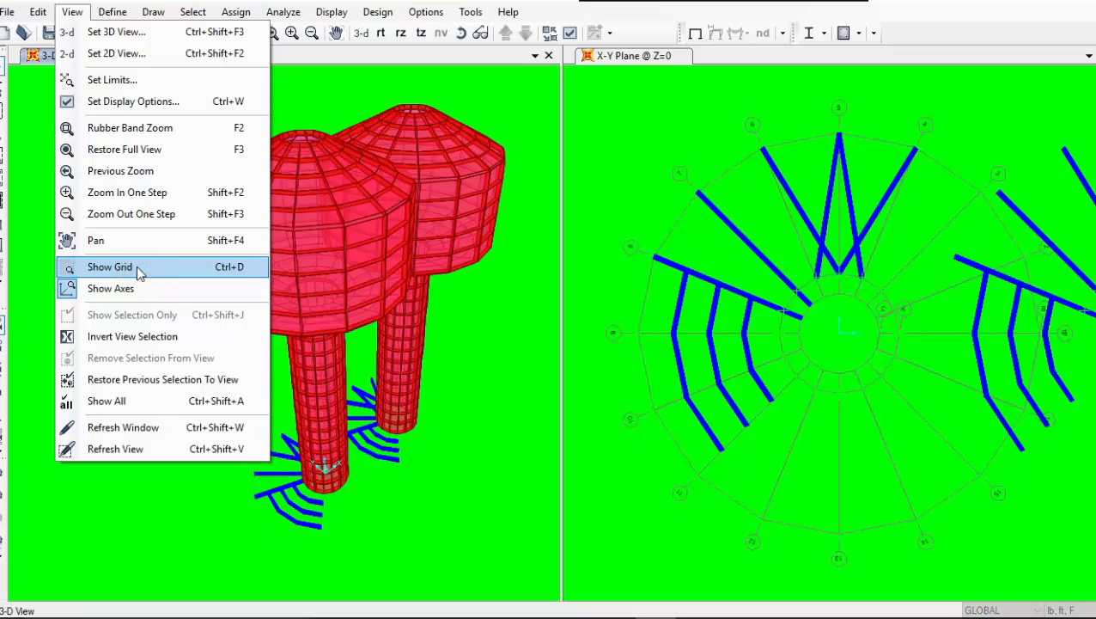
click(137, 266)
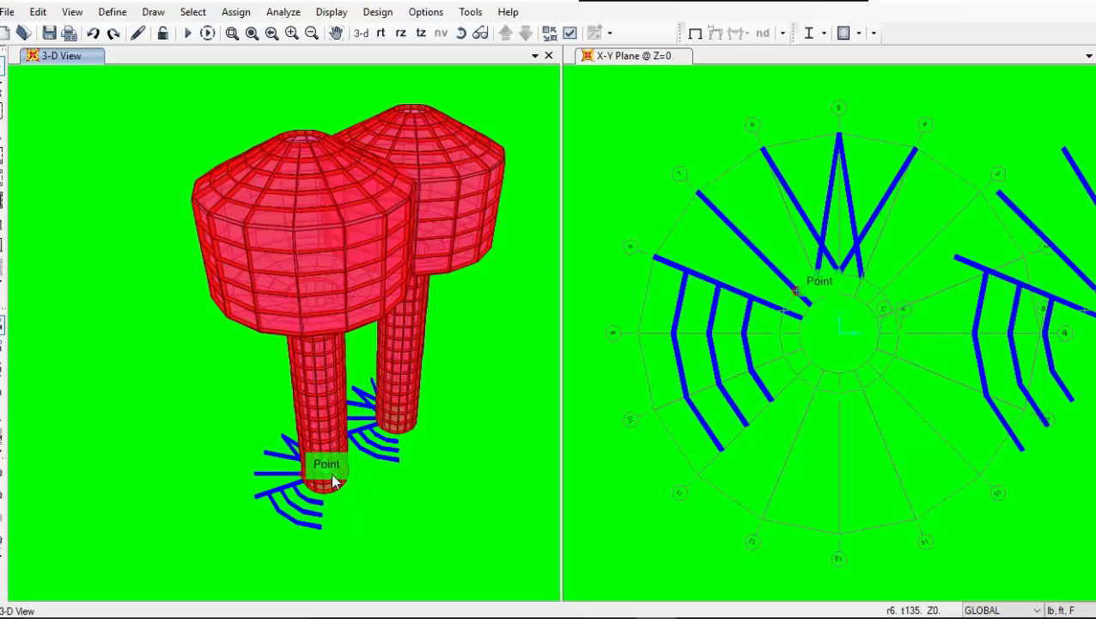
click(72, 12)
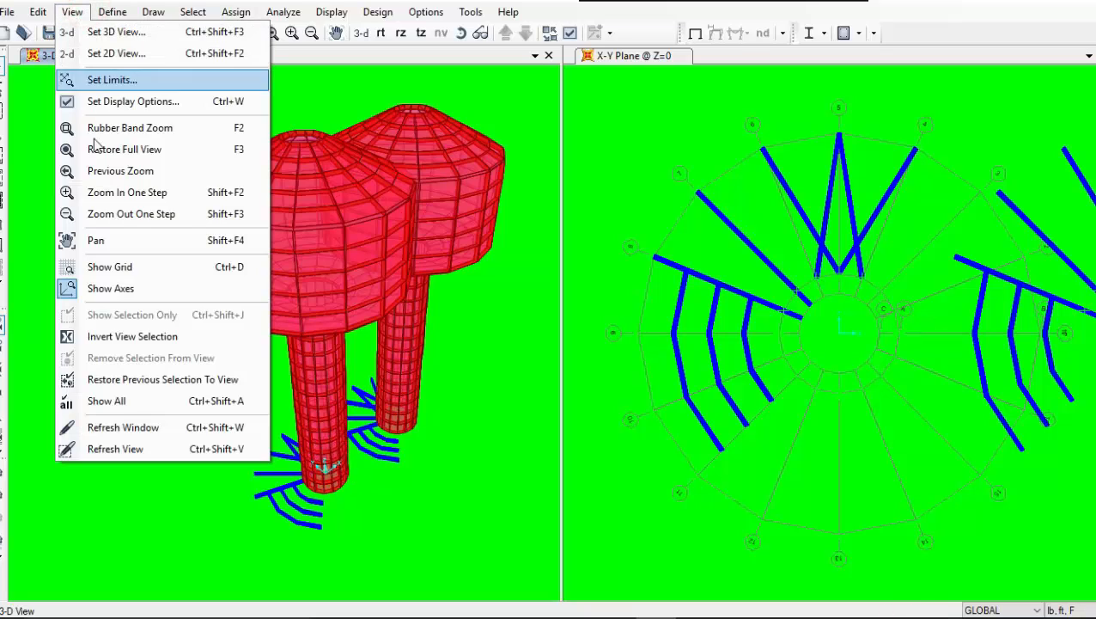
click(123, 289)
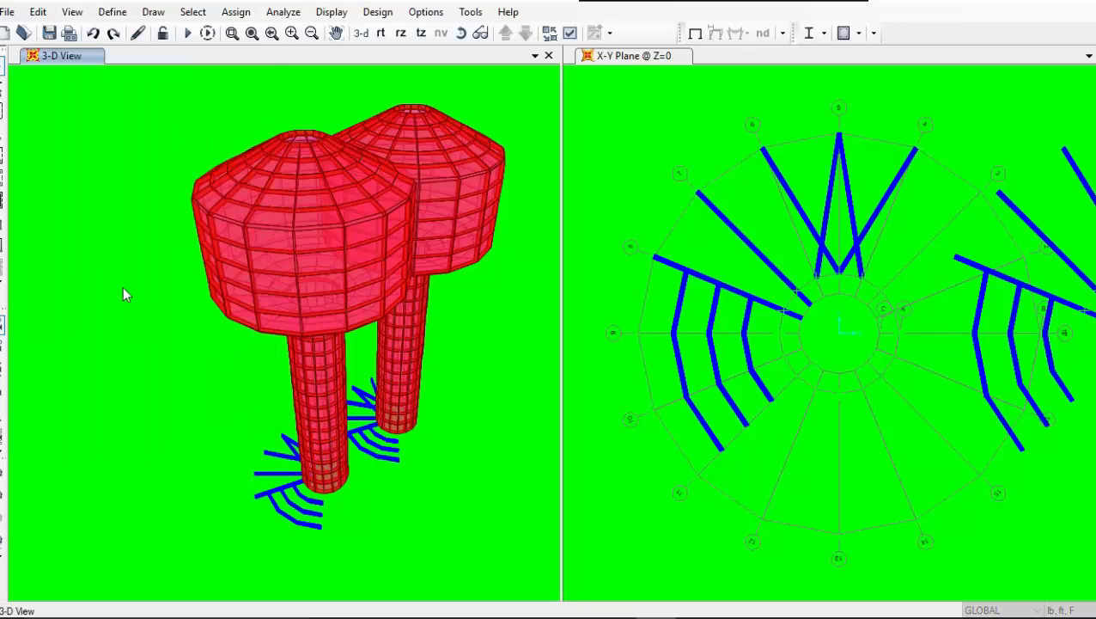